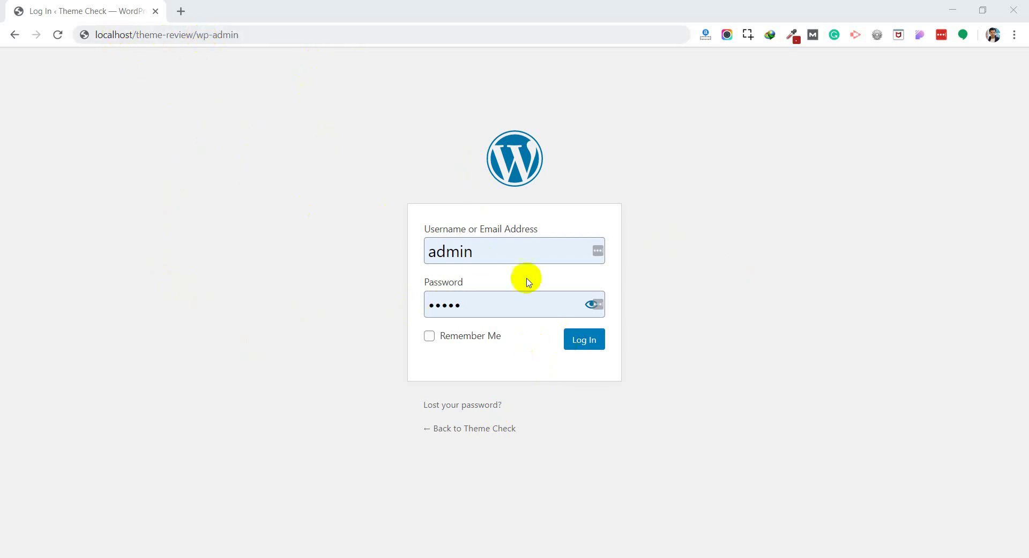
Step: Log in to the WordPress admin dashboard with the prefilled credentials
click(590, 344)
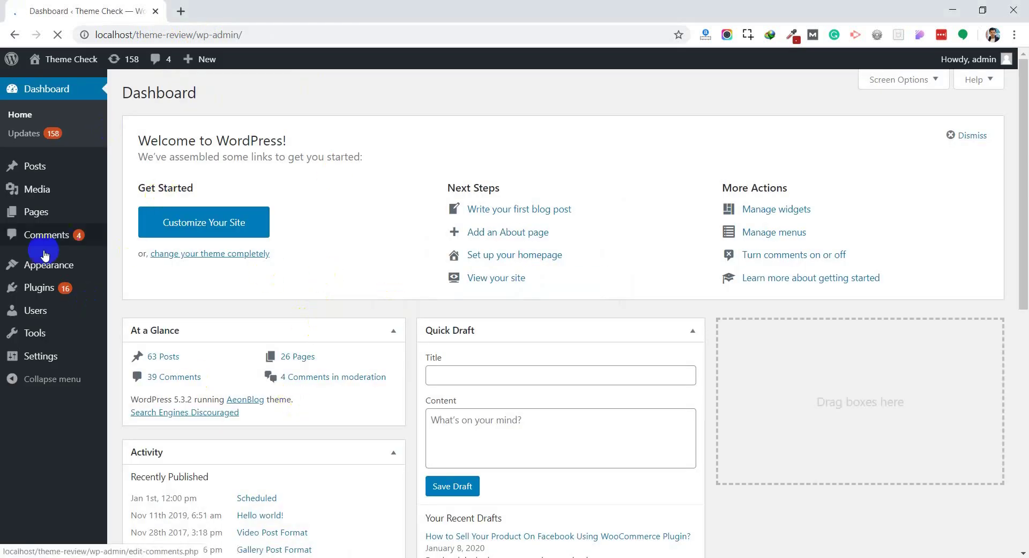
click(41, 268)
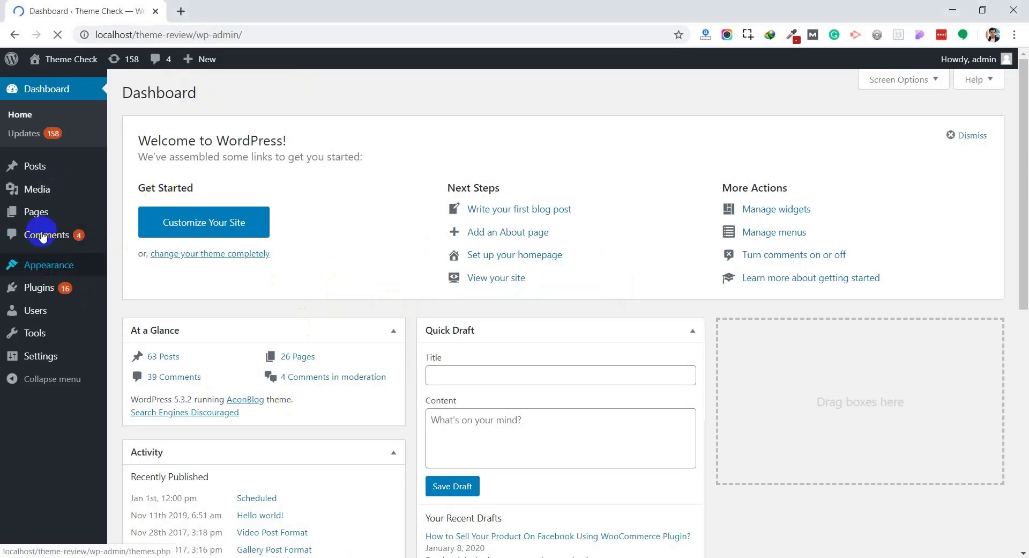
mouse_move(16, 268)
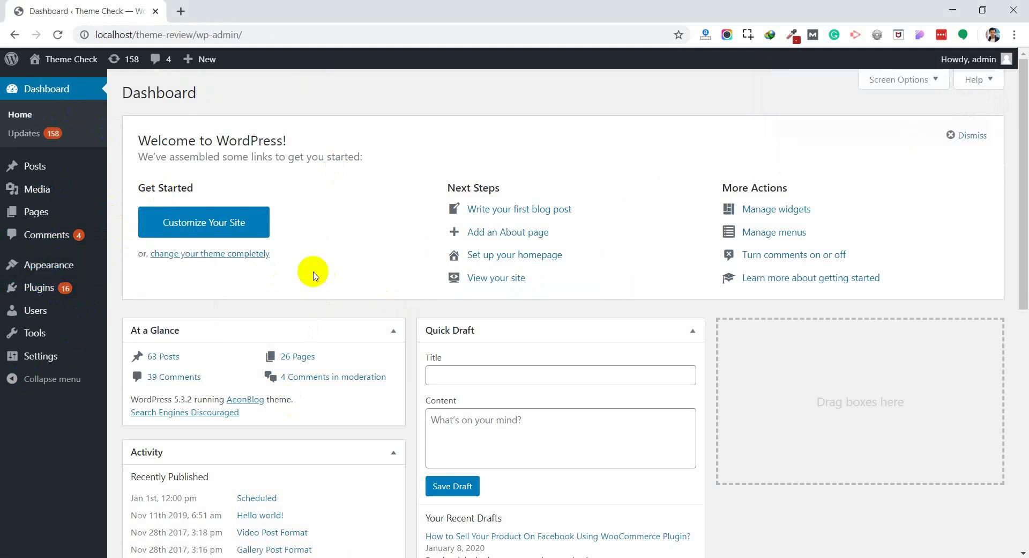
Step: Go to the page for adding new plugins and search for "everest forms"
mouse_move(52, 290)
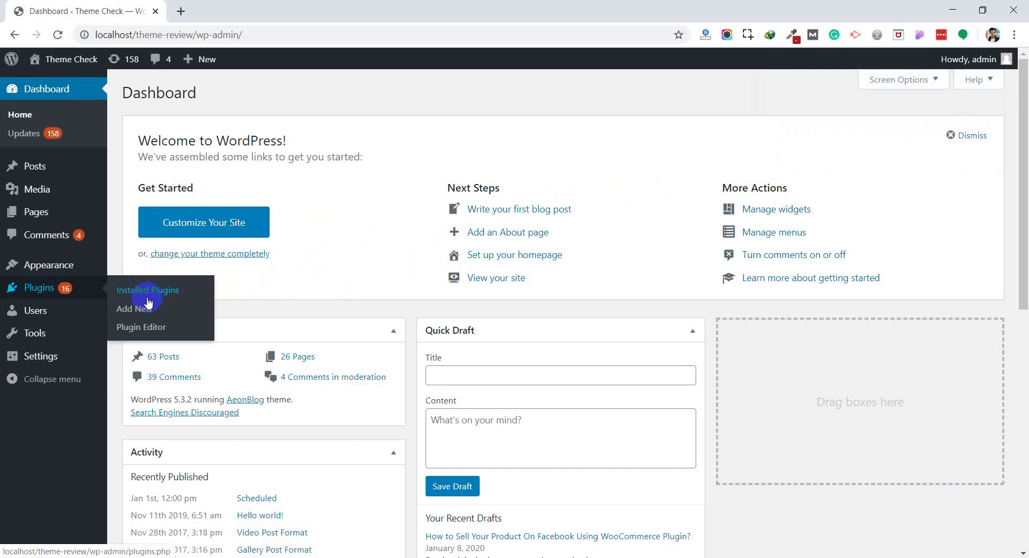
click(134, 308)
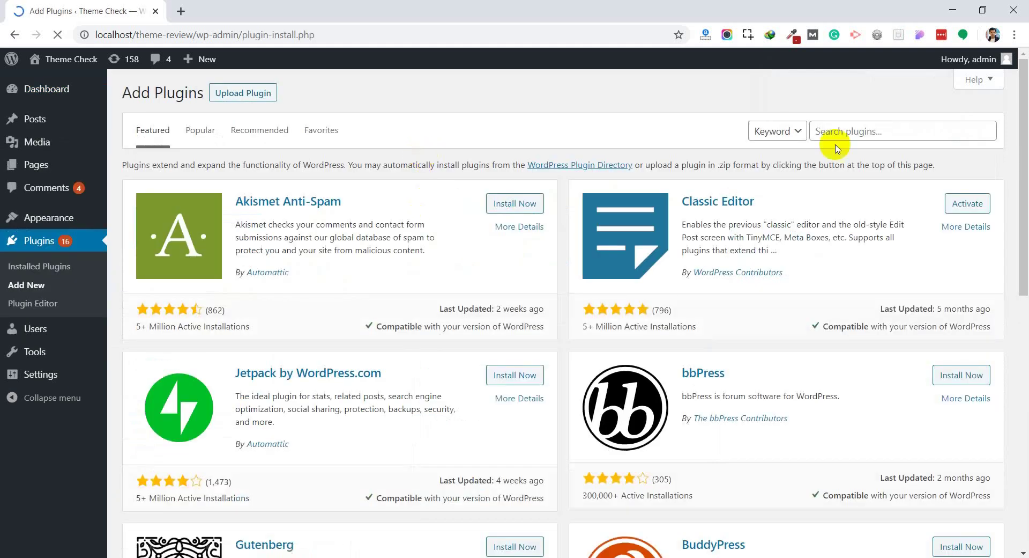
click(832, 138)
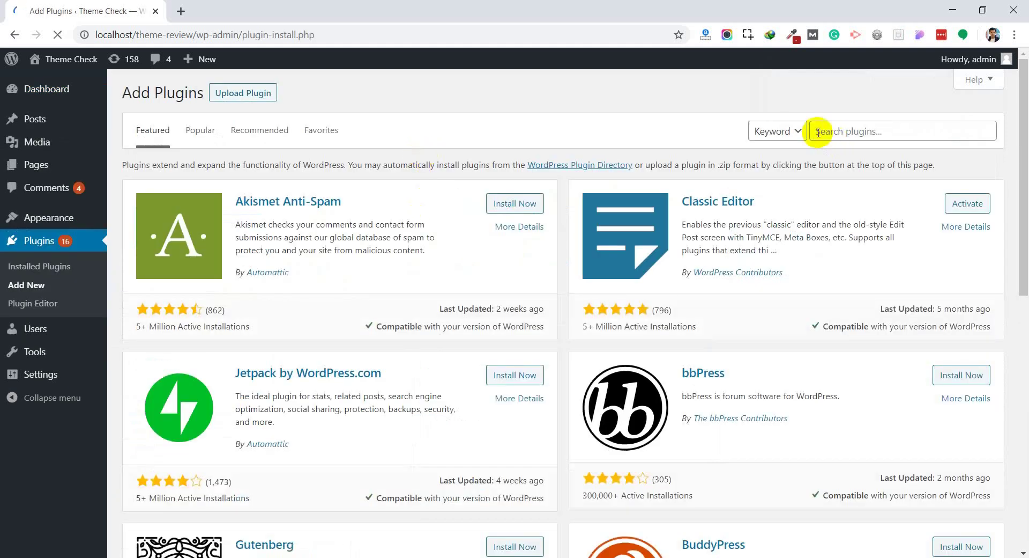
text(everest forms)
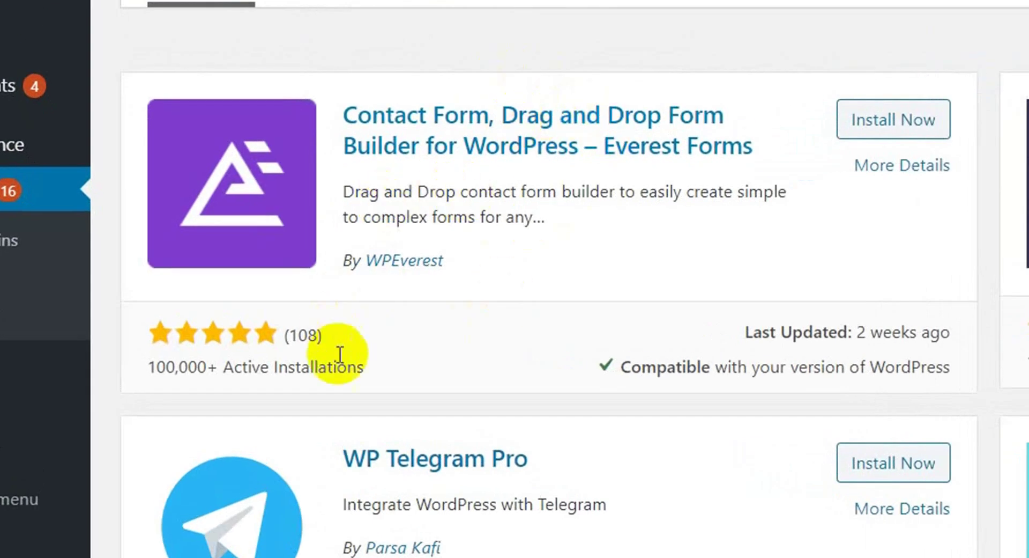
Step: Install and activate the "Contact Form, Drag and Drop Form Builder for WordPress – Everest Forms" plugin
drag(368, 370, 239, 368)
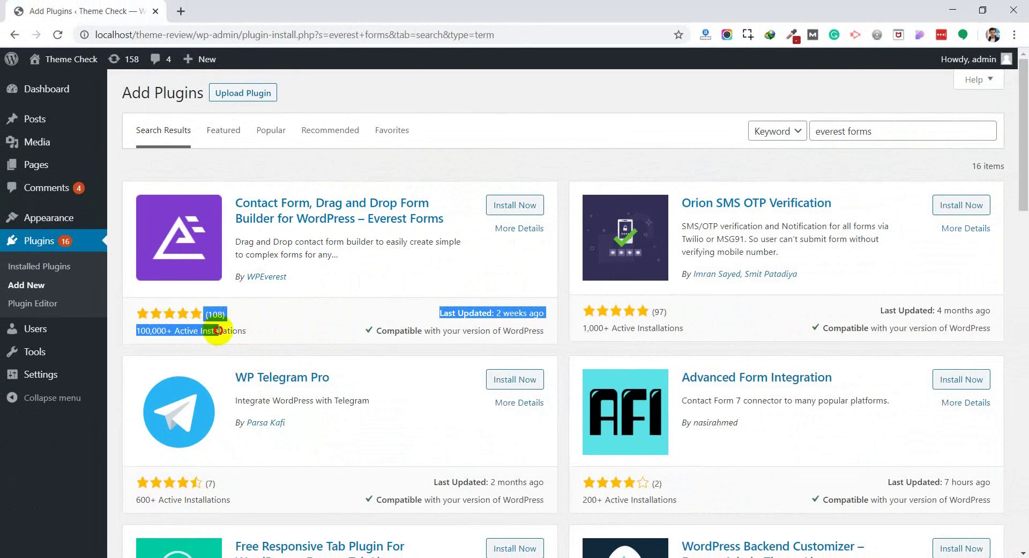
click(316, 286)
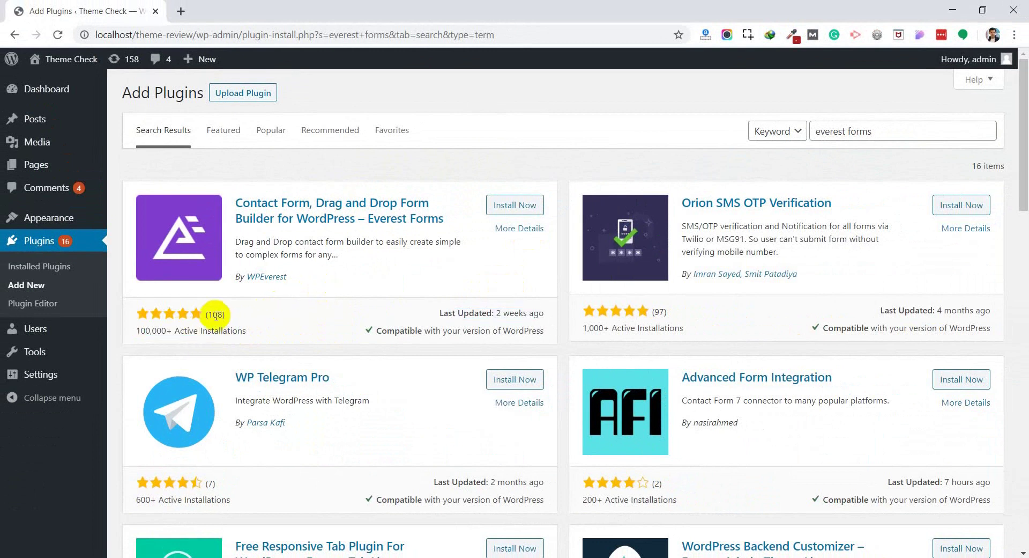
click(432, 259)
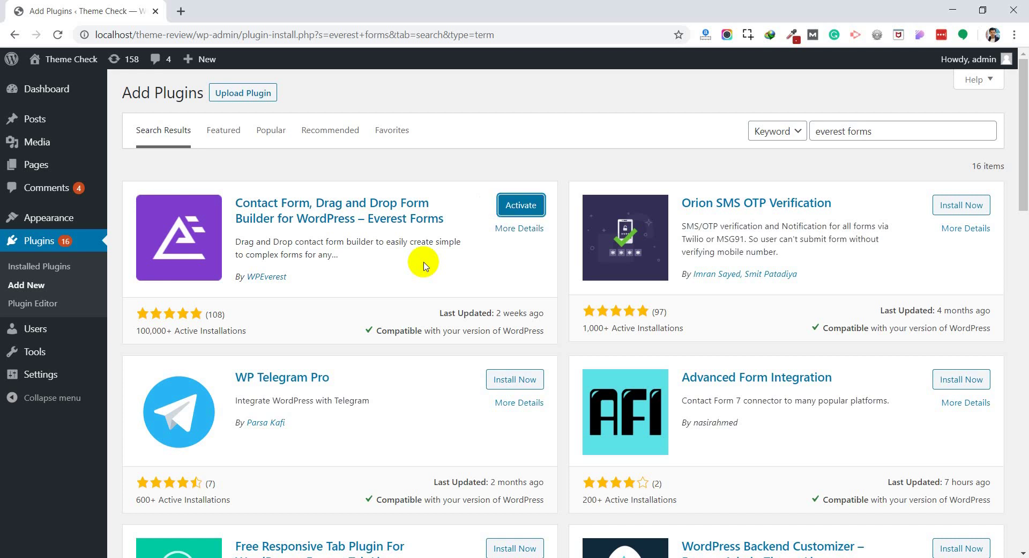
click(521, 209)
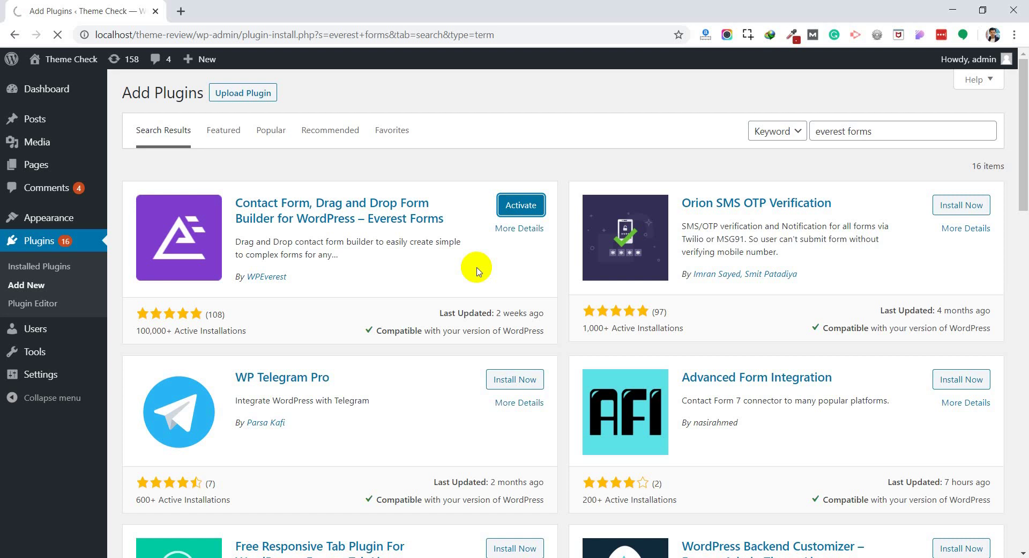
Step: Open wpeverest.com in a new browser tab and go to the Everest Forms plugin page
click(181, 11)
text(wpeverest.com)
key(Return)
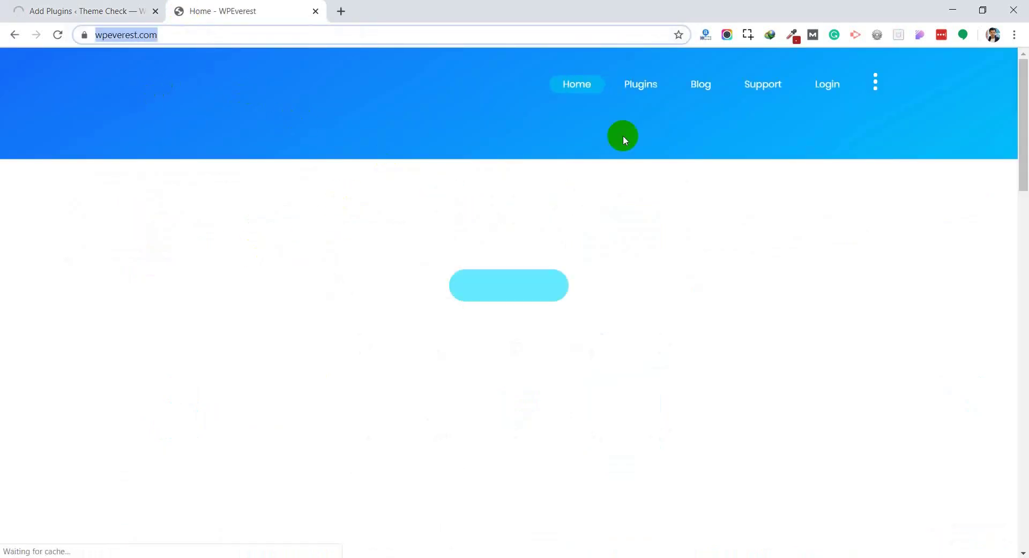
mouse_move(637, 87)
click(600, 173)
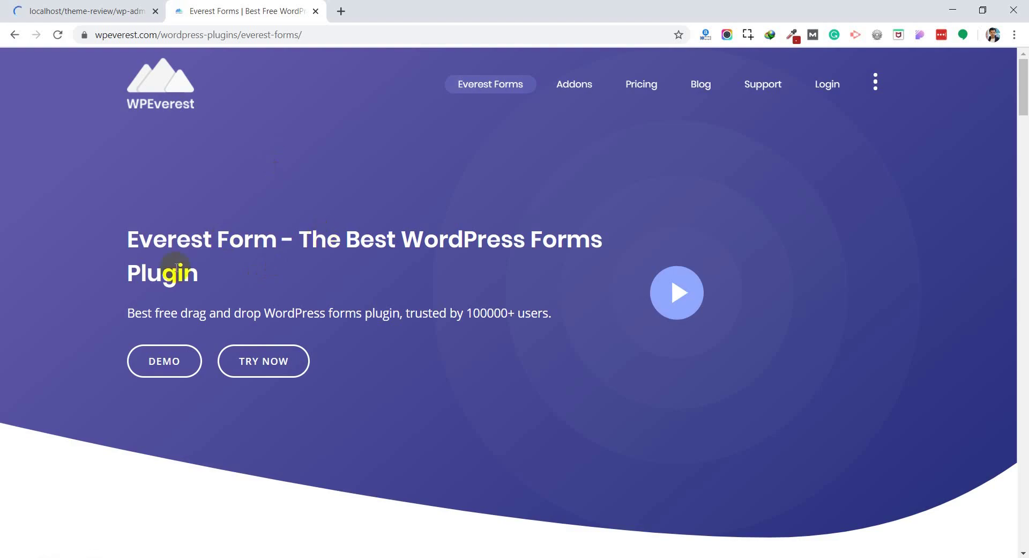
Step: Look through the features, premium add-ons and form settings described on the Everest Forms product page
scroll(98, 292, down, 4)
scroll(97, 292, down, 12)
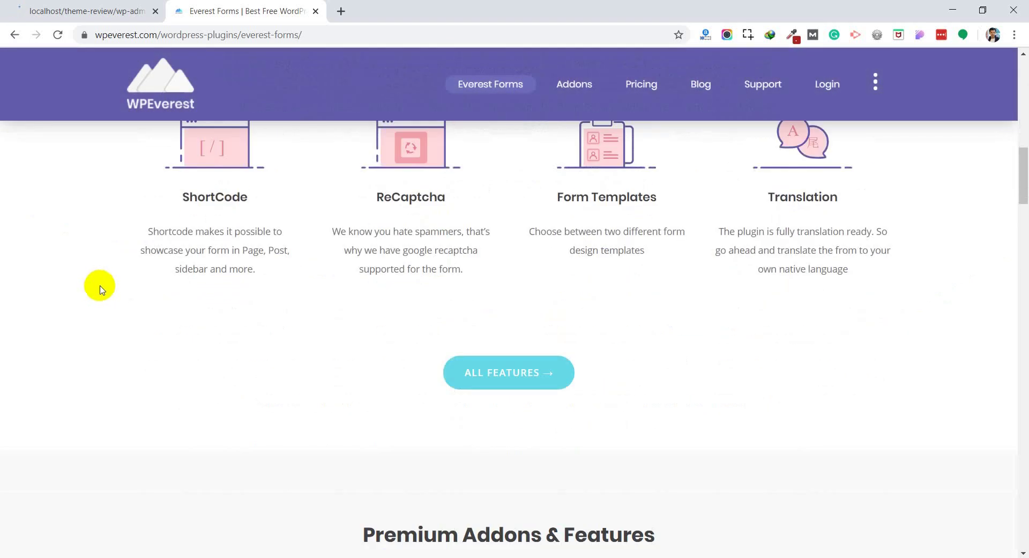
scroll(99, 290, down, 12)
scroll(100, 290, down, 6)
scroll(101, 288, down, 12)
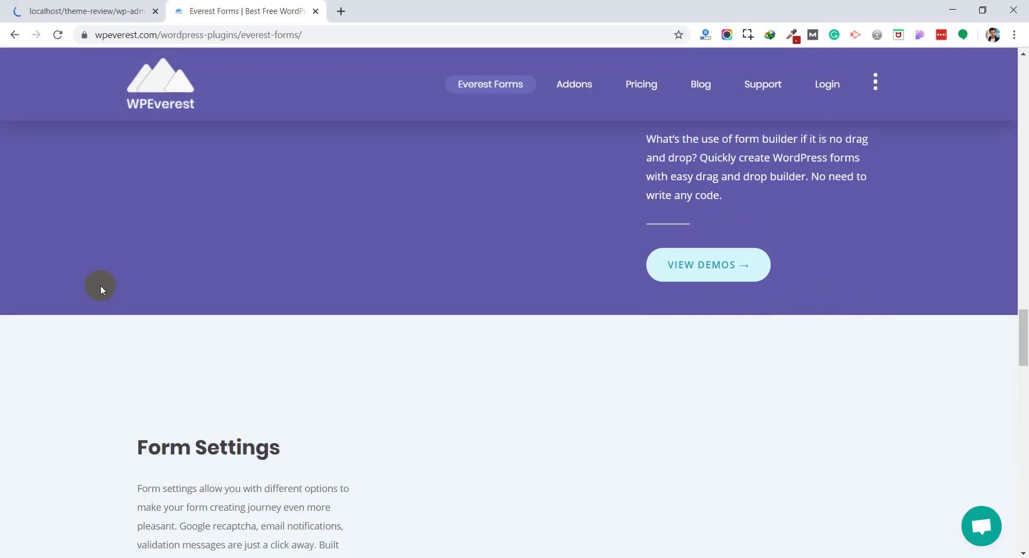
scroll(101, 290, up, 15)
scroll(100, 288, up, 20)
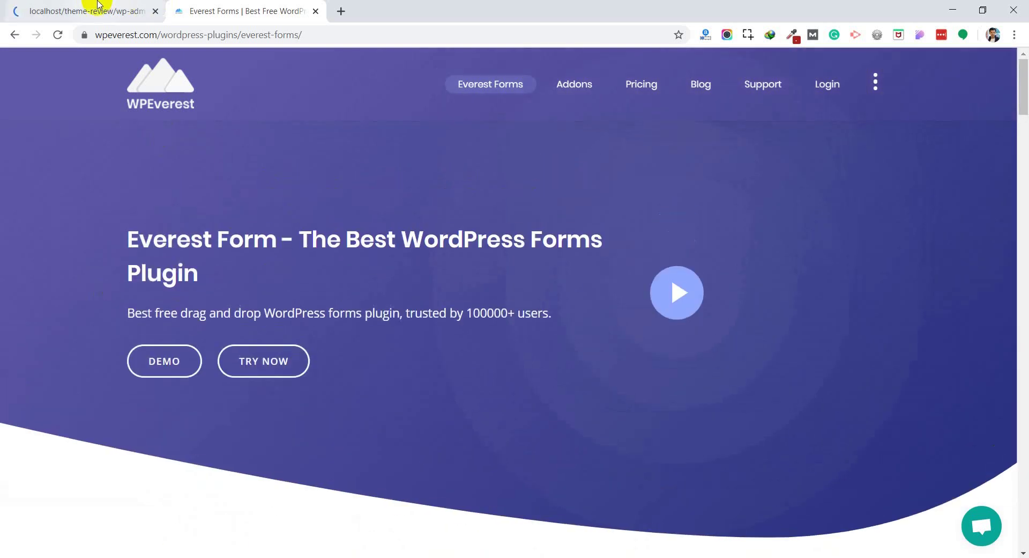
Step: Return to the WordPress admin tab and review the Everest Forms welcome page and its getting-started options
click(98, 4)
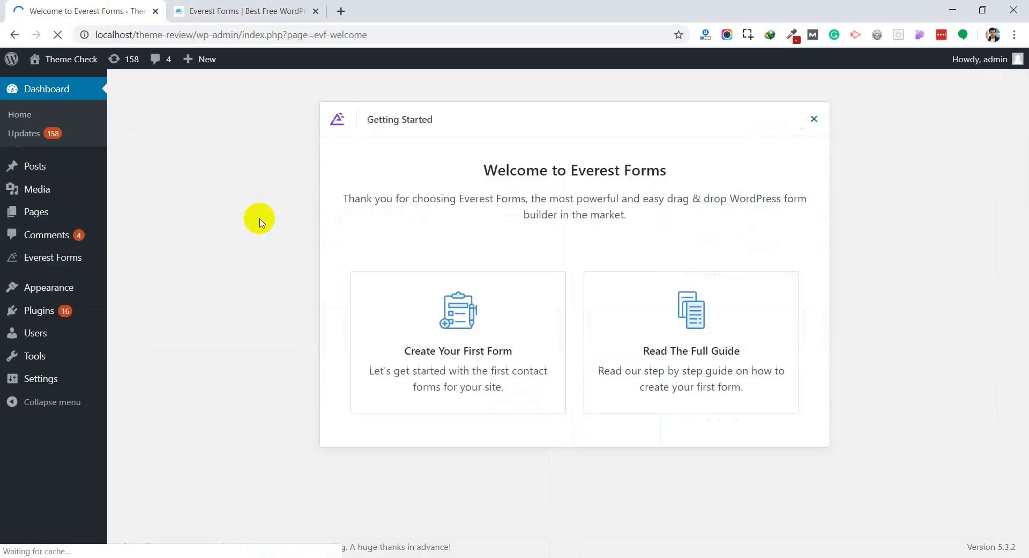
scroll(241, 236, down, 4)
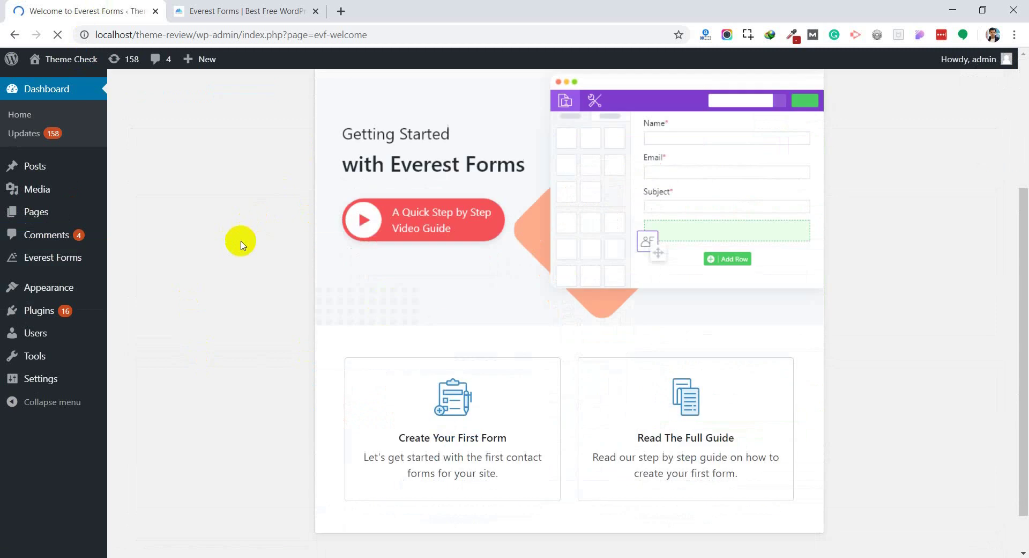
scroll(243, 247, up, 3)
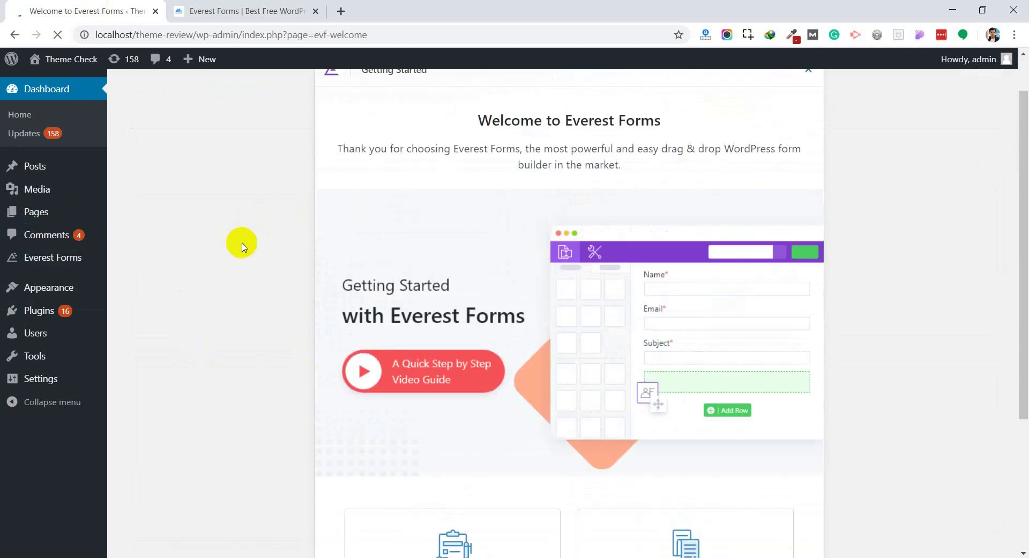
scroll(241, 244, down, 3)
scroll(238, 243, up, 1)
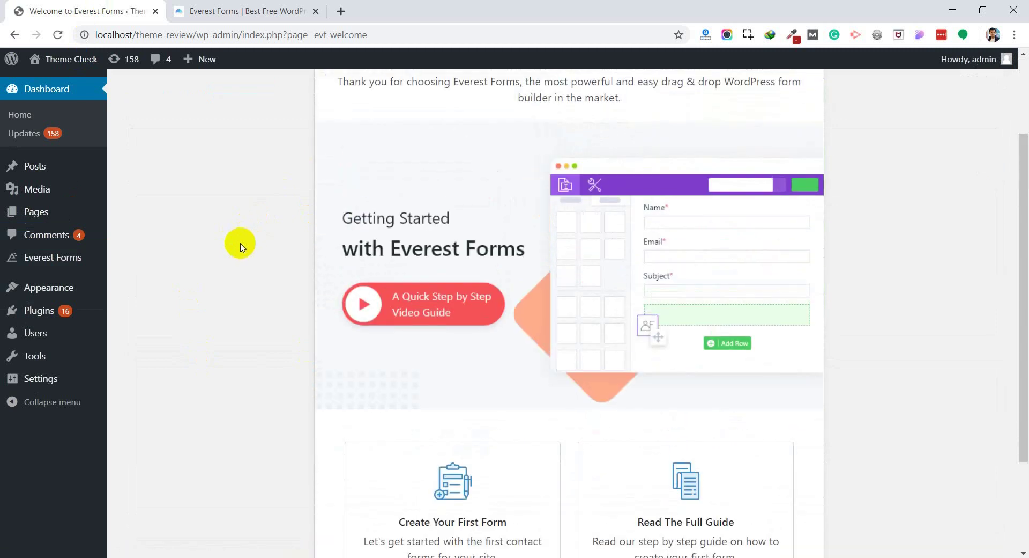
scroll(237, 241, down, 2)
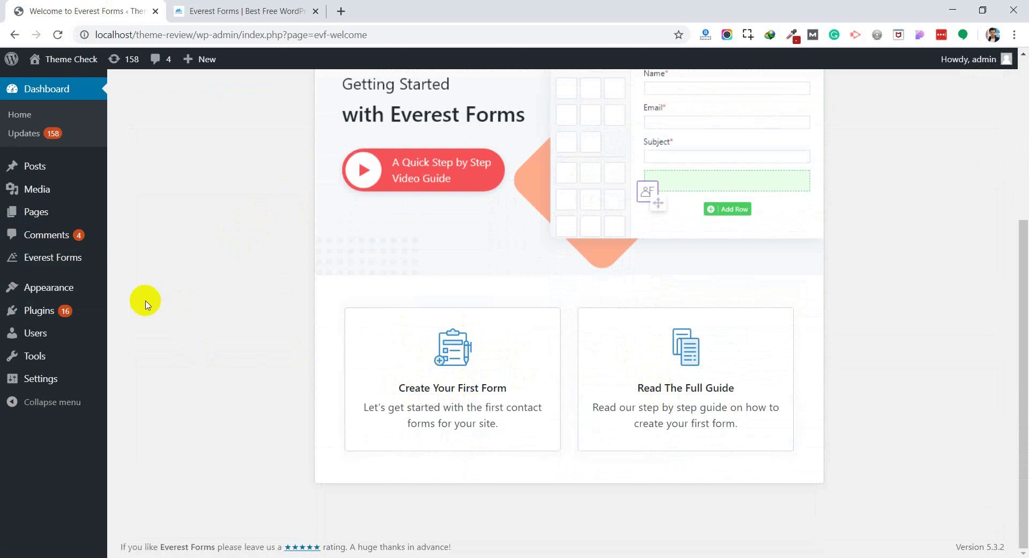
Step: Open the list of all forms in Everest Forms
click(43, 264)
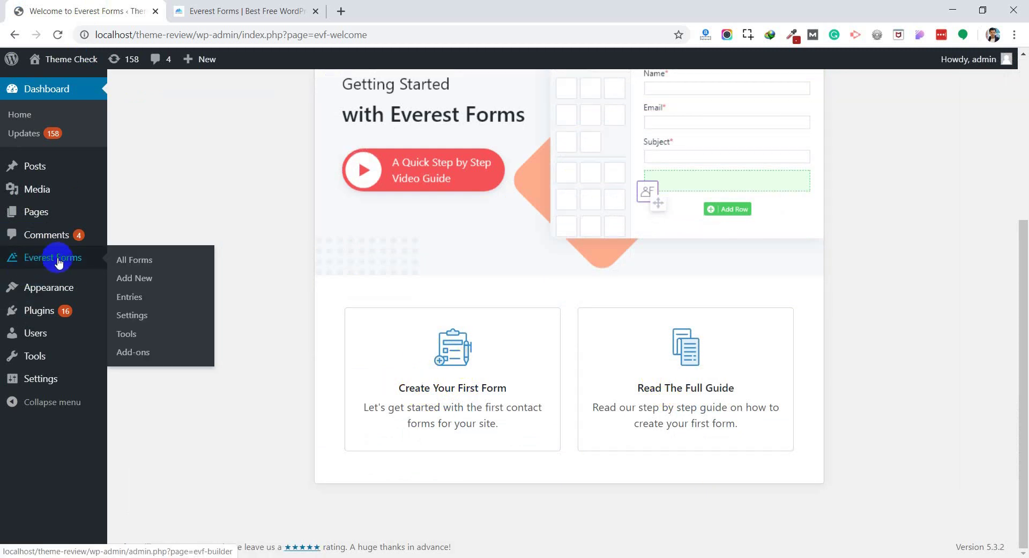
click(134, 261)
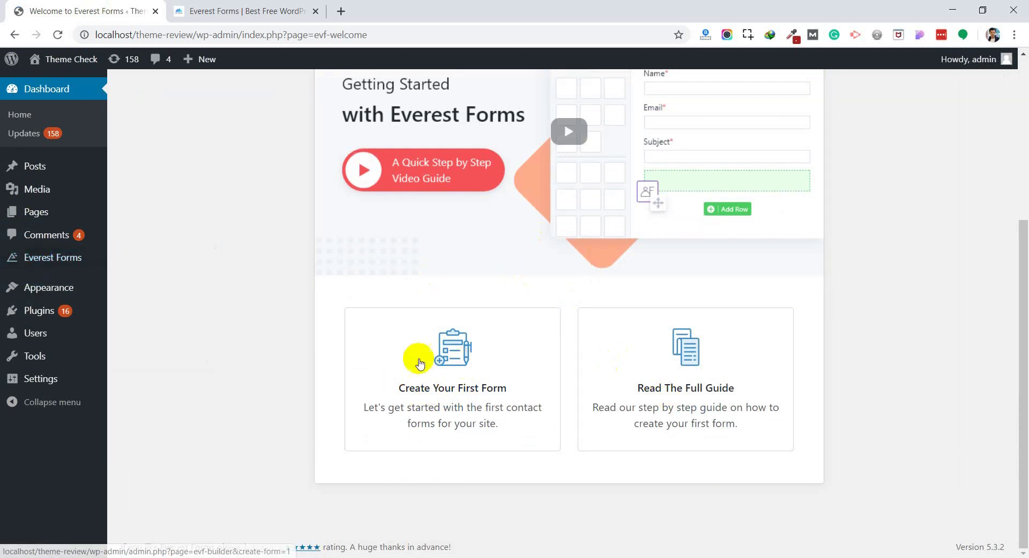
scroll(276, 294, up, 1)
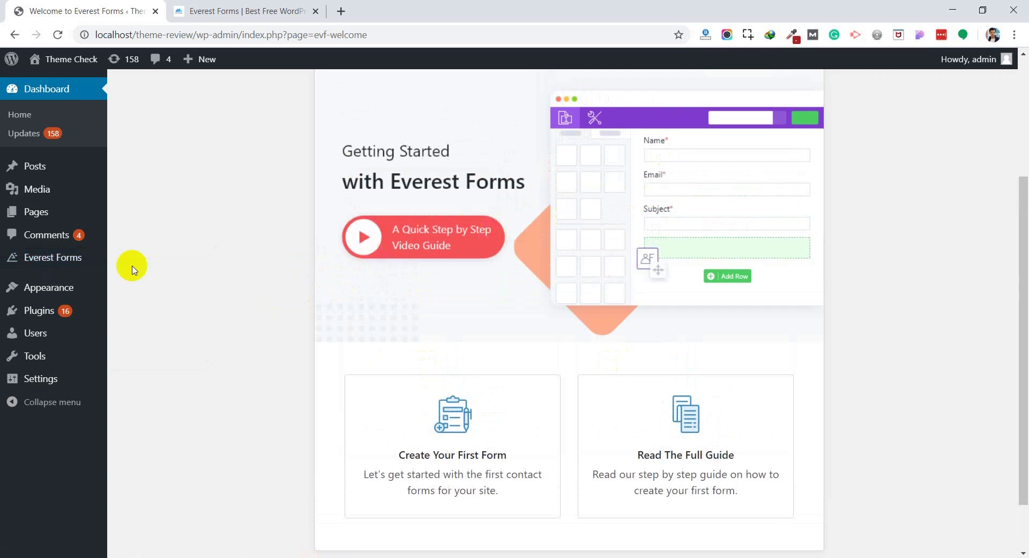
mouse_move(53, 260)
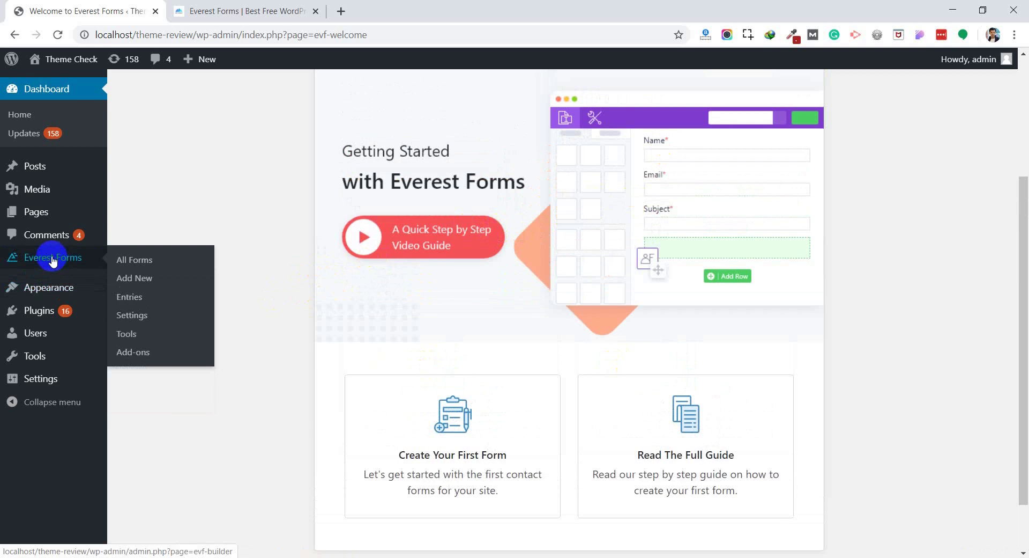
click(131, 261)
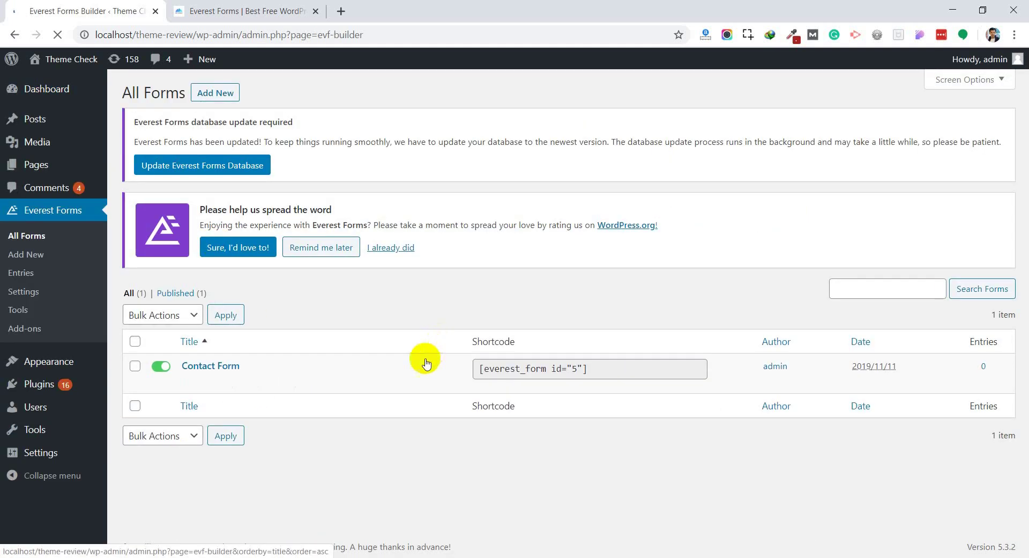
Step: Preview the existing Contact Form on the site and look over its fields
mouse_move(214, 370)
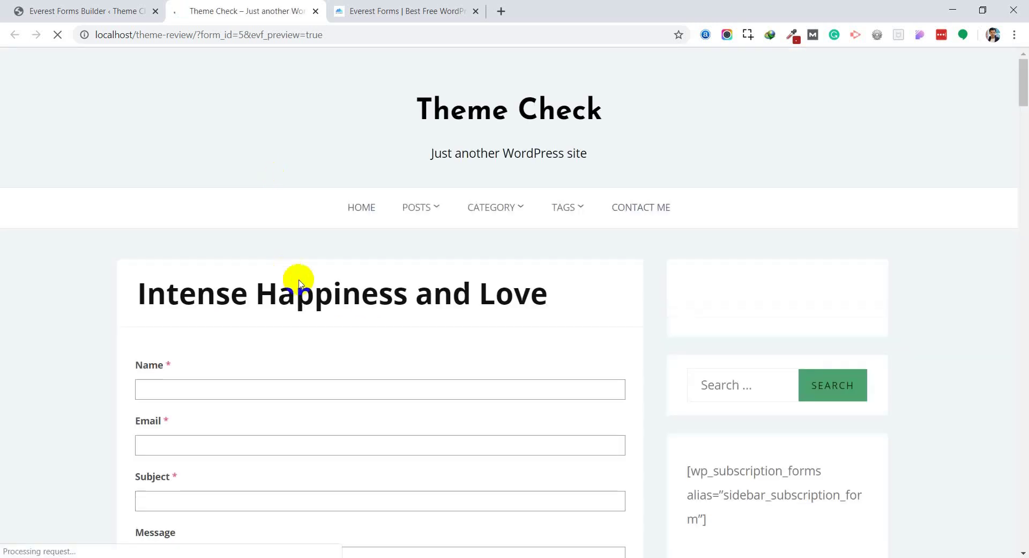
scroll(241, 268, down, 6)
scroll(225, 236, up, 3)
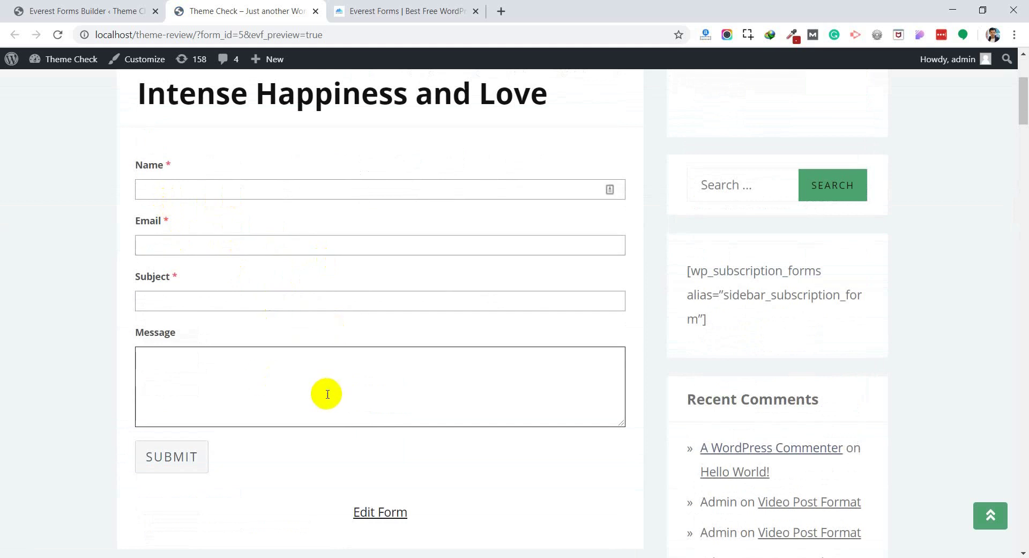
Step: Return to the forms list and copy the Contact Form's shortcode [everest_form id="5"]
click(107, 11)
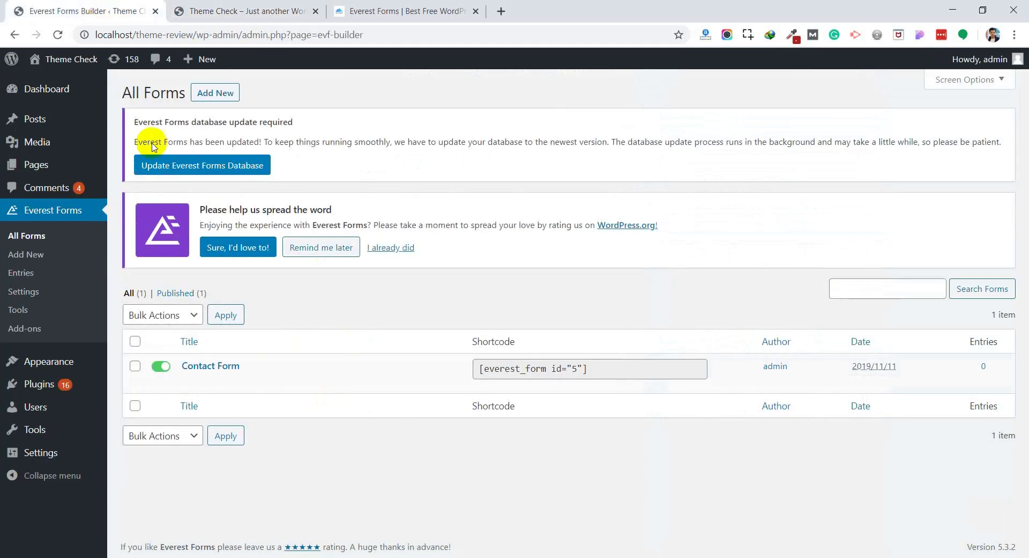
click(591, 367)
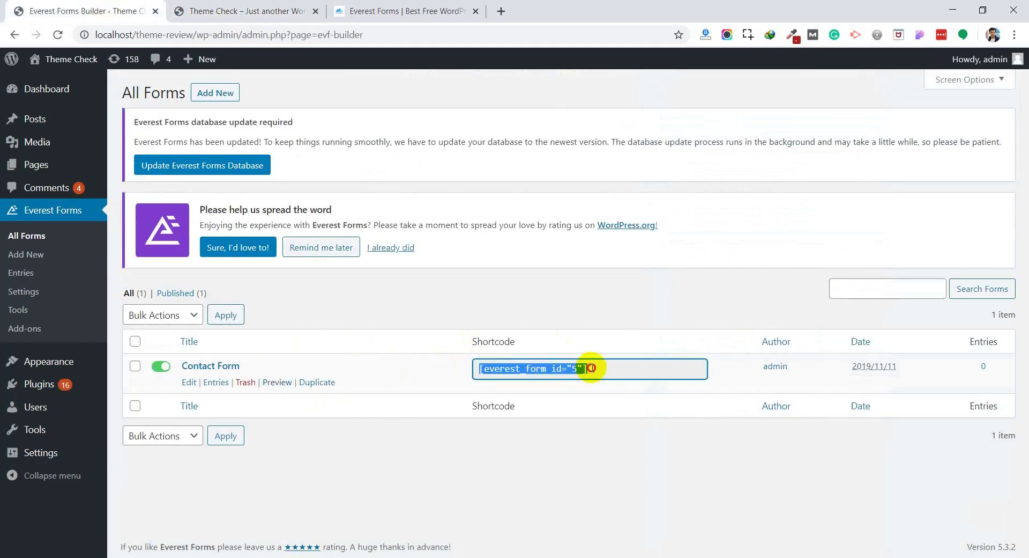
triple_click(551, 368)
key(ctrl+c)
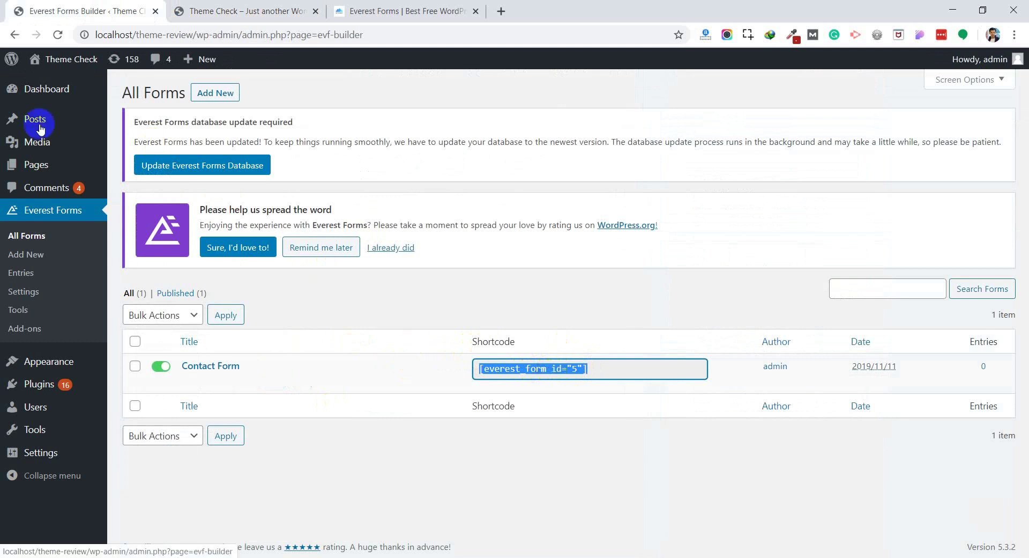
Step: Create a new WordPress page and title it "Contact Me"
mouse_move(47, 180)
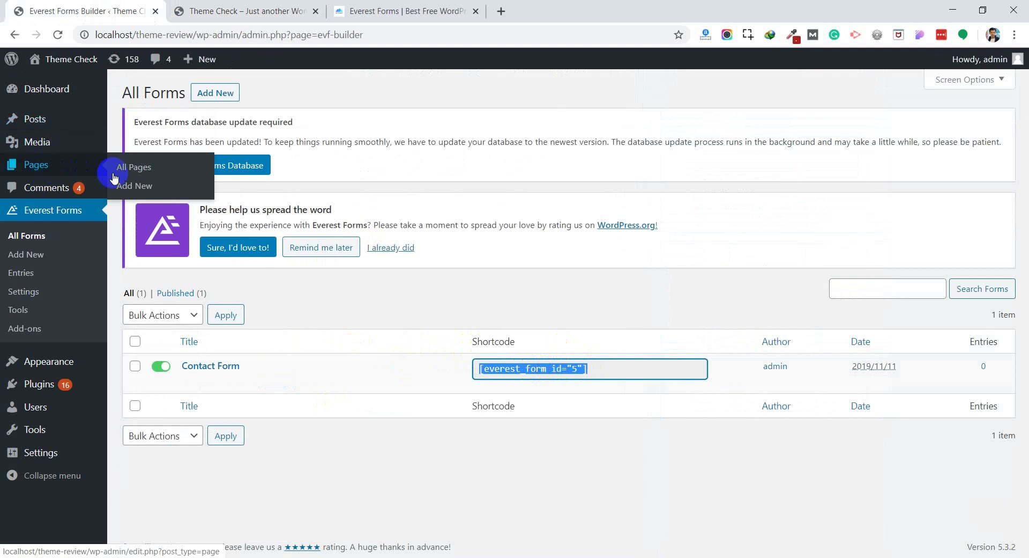
click(133, 187)
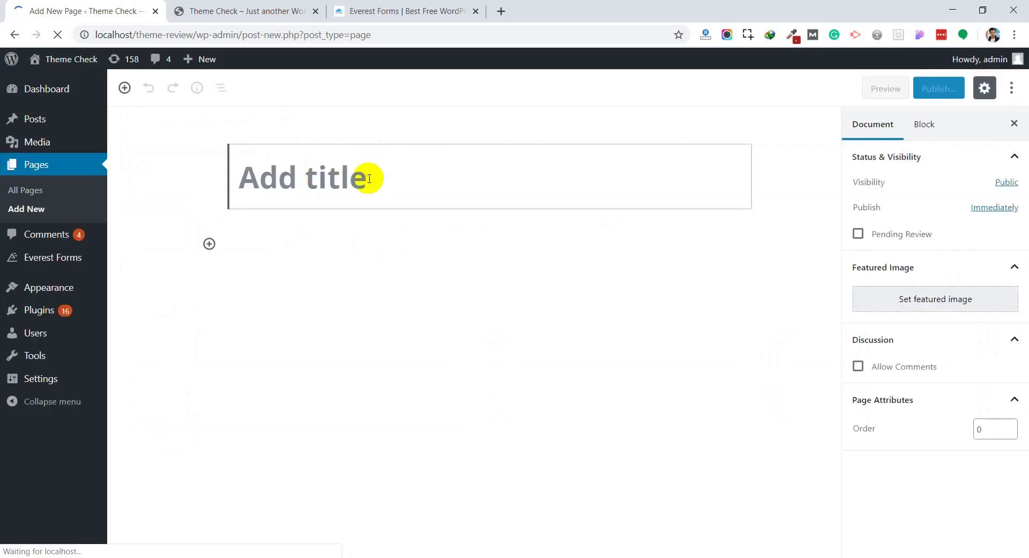
text(Contact ME)
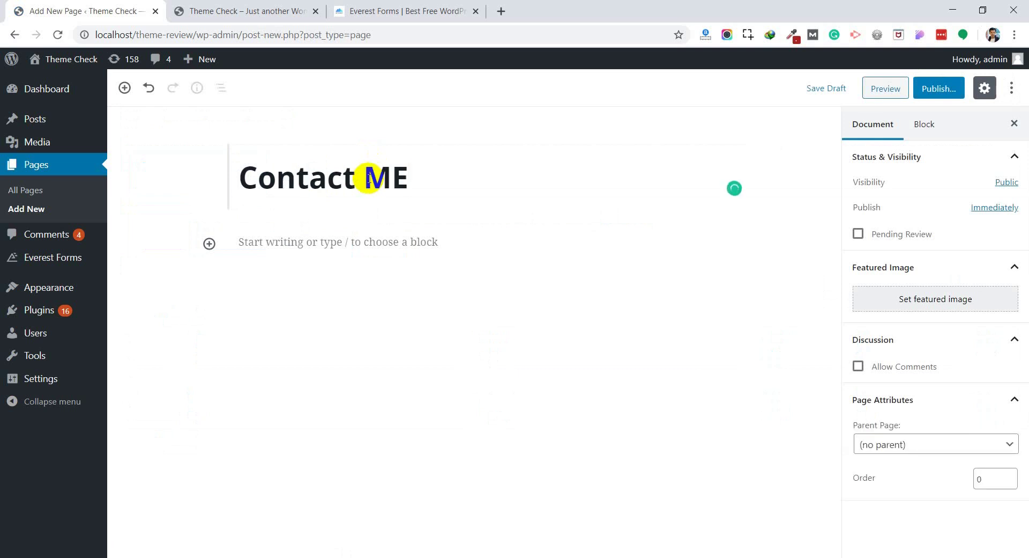
key(BackSpace)
text(e)
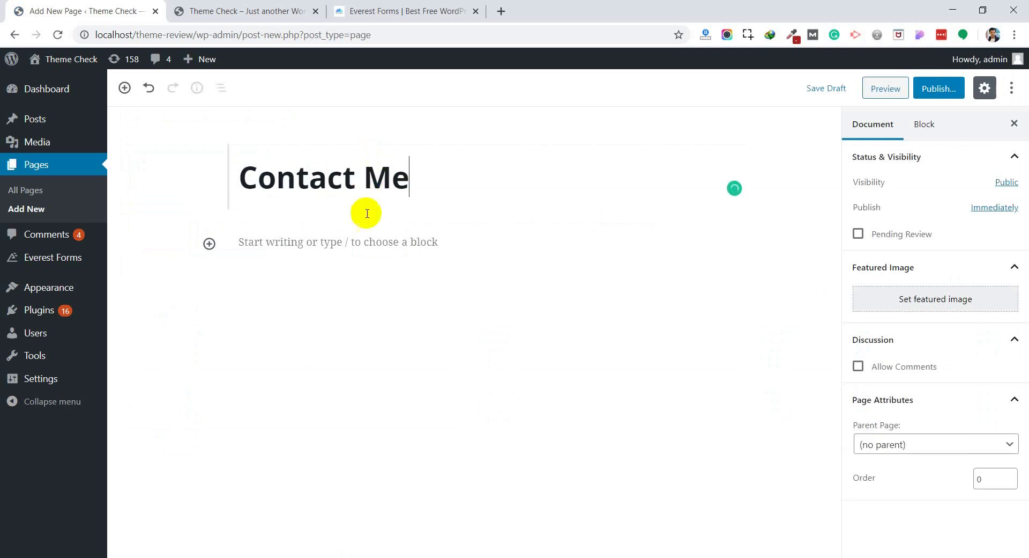
Step: Insert the copied shortcode [everest_form id="5"] as a paragraph below the Contact Me title
click(337, 240)
click(339, 239)
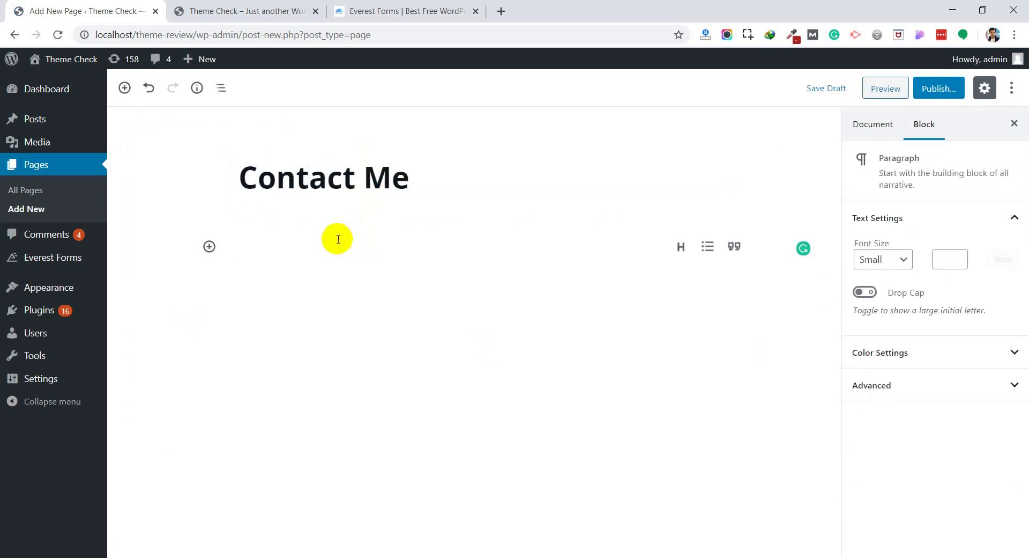
key(ctrl+v)
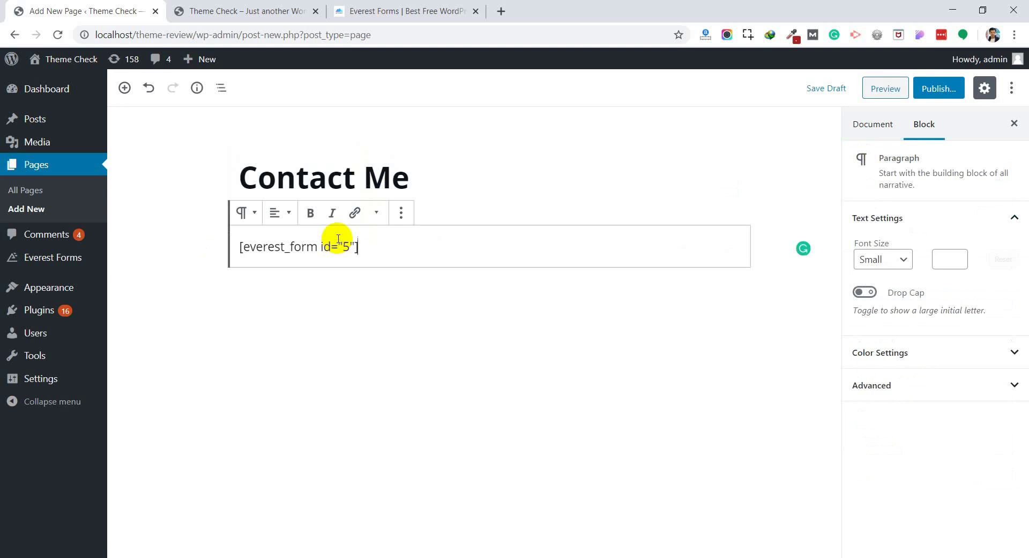
key(Return)
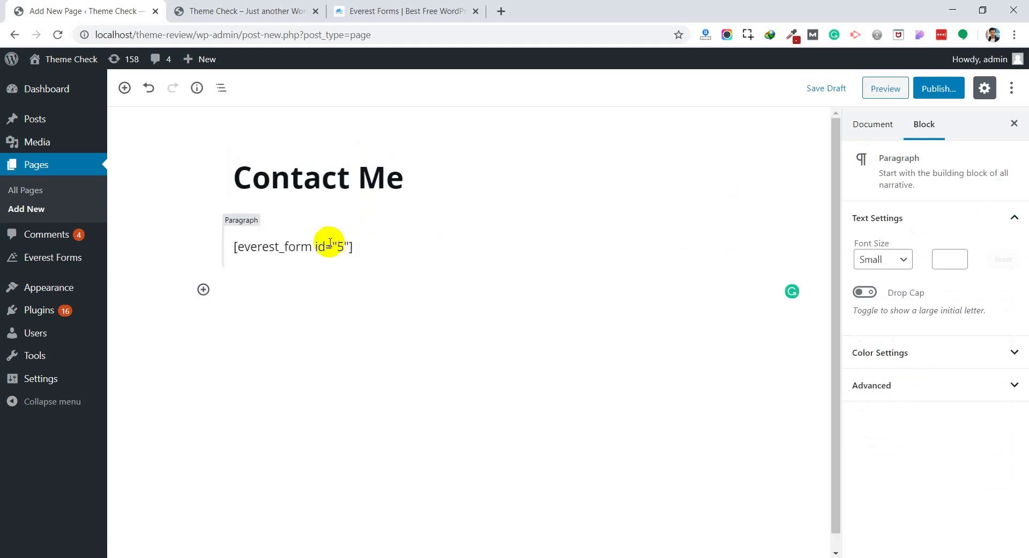
Step: Delete the shortcode paragraph and its empty block from the page body
triple_click(295, 248)
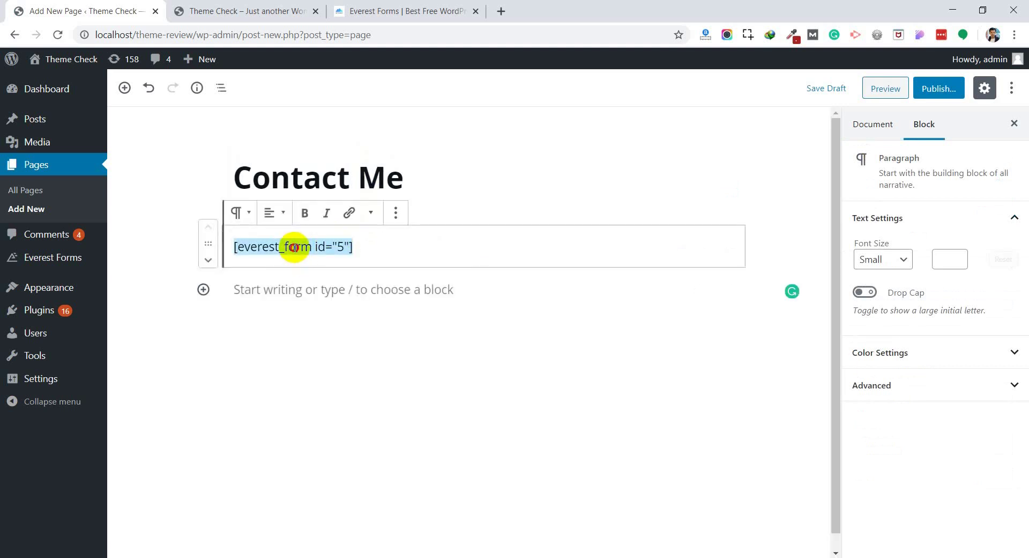
key(BackSpace)
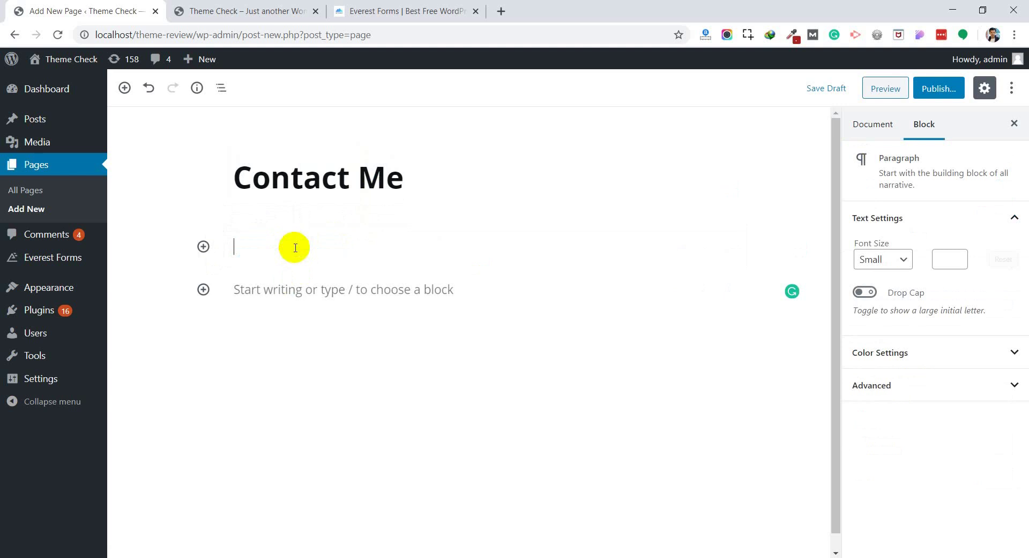
key(BackSpace)
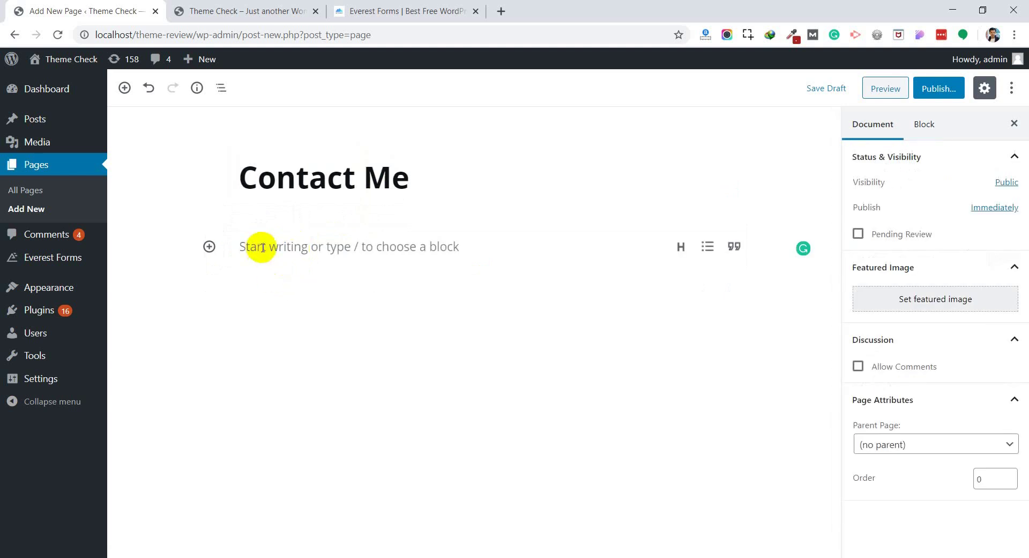
Step: Insert an Everest Forms block below the page title, set it to Contact Form, and look over the rendered fields
click(262, 247)
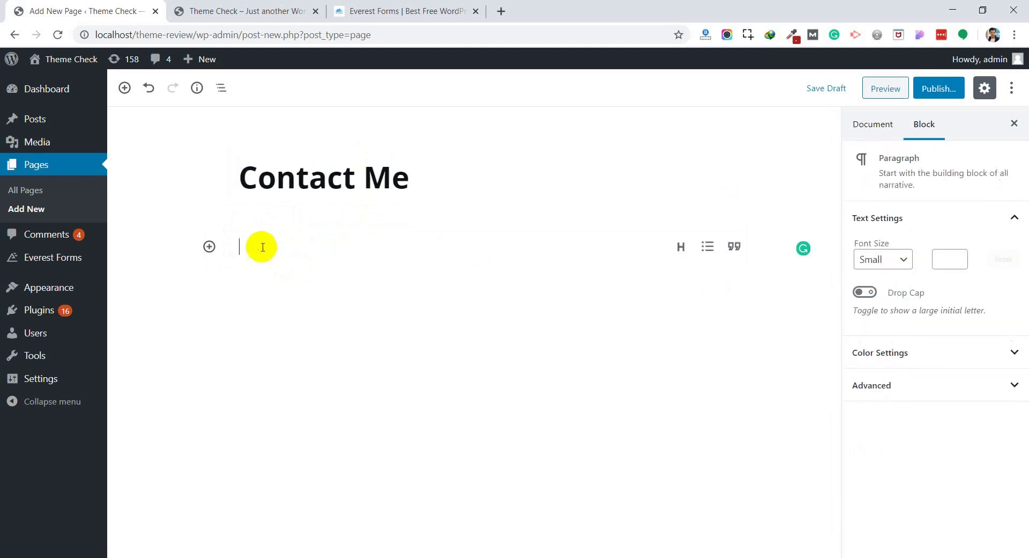
click(209, 247)
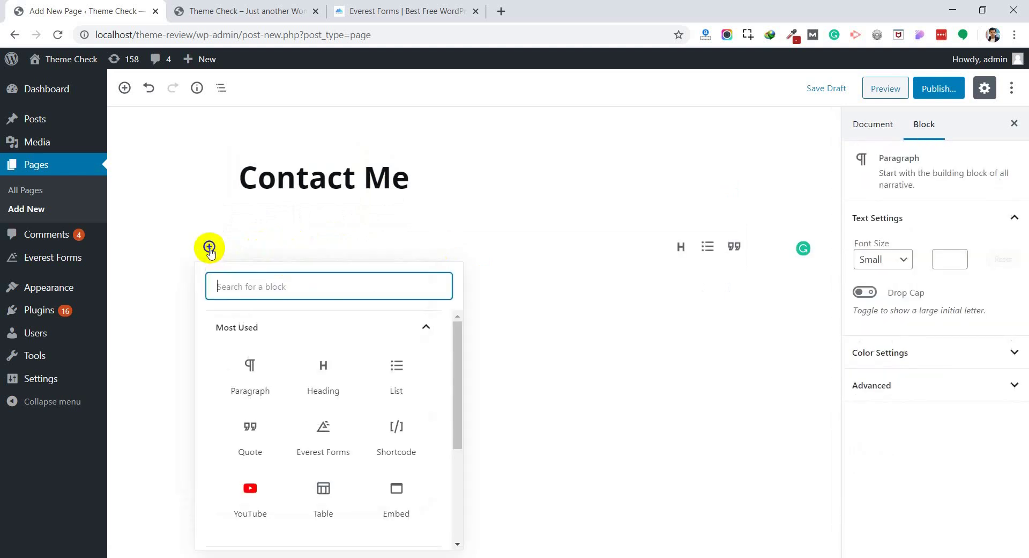
click(327, 429)
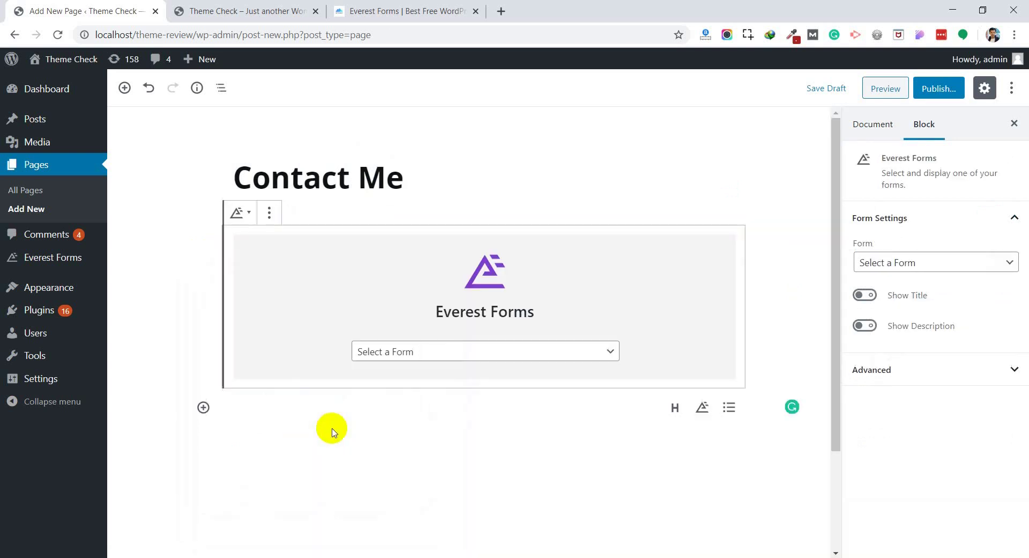
click(414, 352)
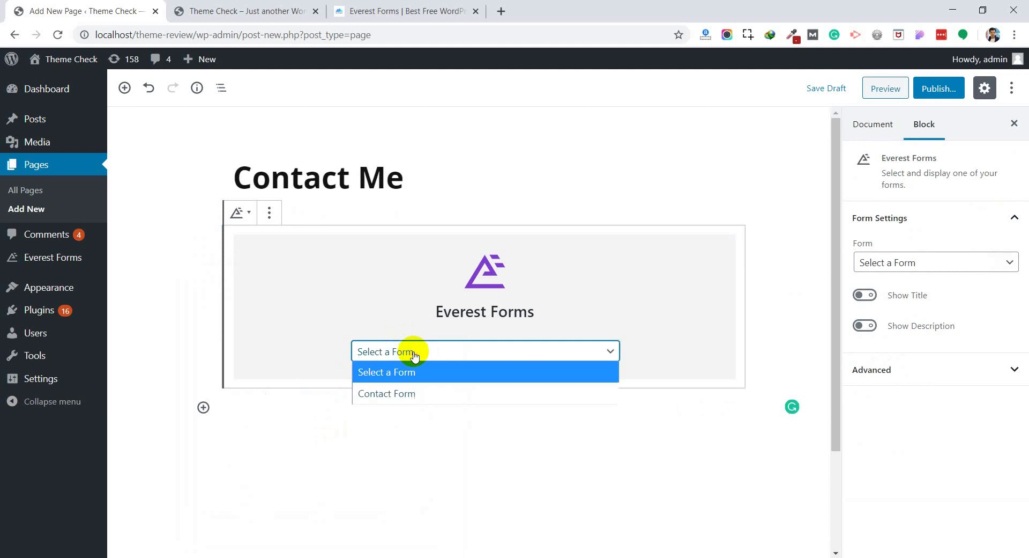
click(392, 396)
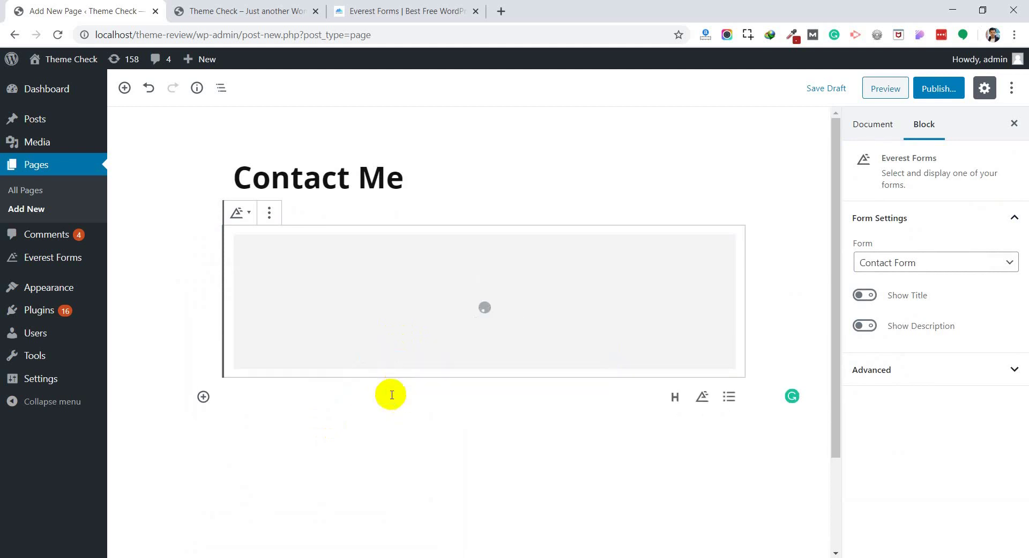
scroll(375, 327, down, 2)
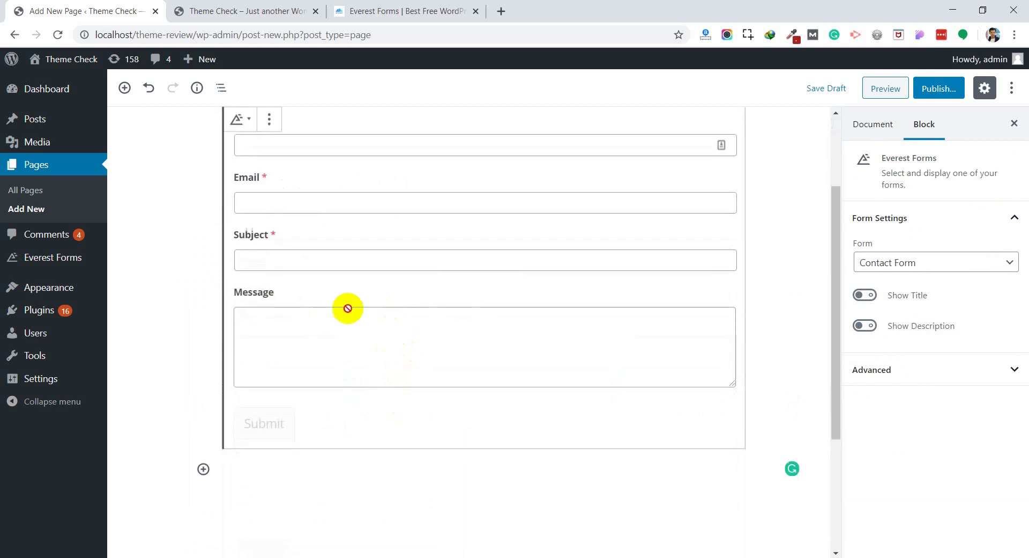
scroll(590, 202, down, 3)
scroll(457, 248, up, 5)
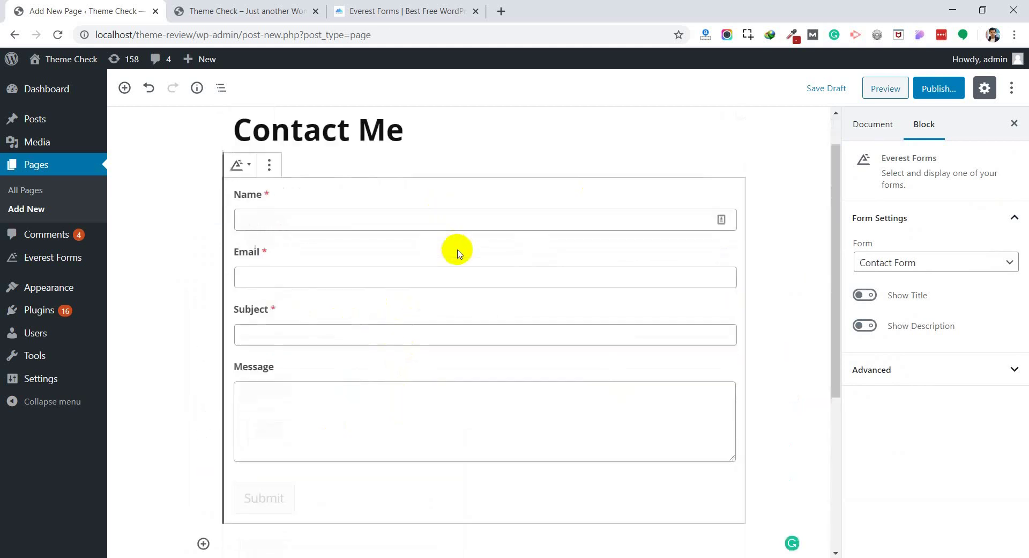
Step: Publish the Contact Me page and view it on the site to check the embedded form
click(929, 94)
click(938, 94)
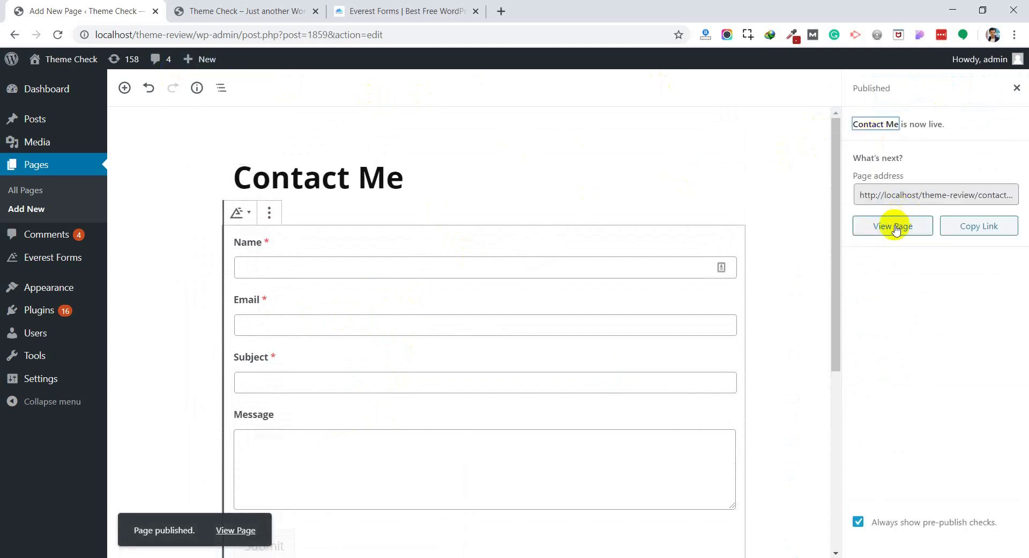
click(891, 226)
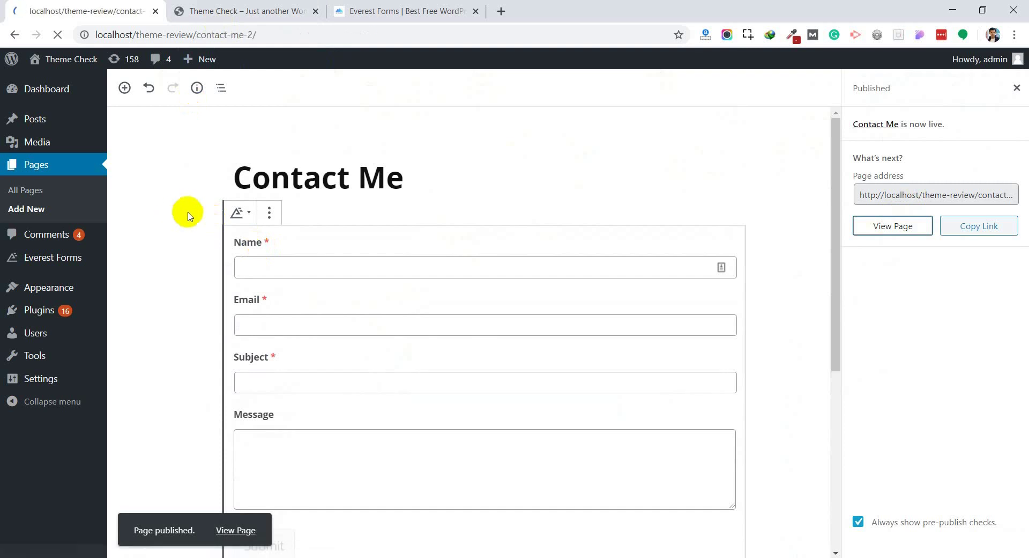
scroll(188, 218, down, 8)
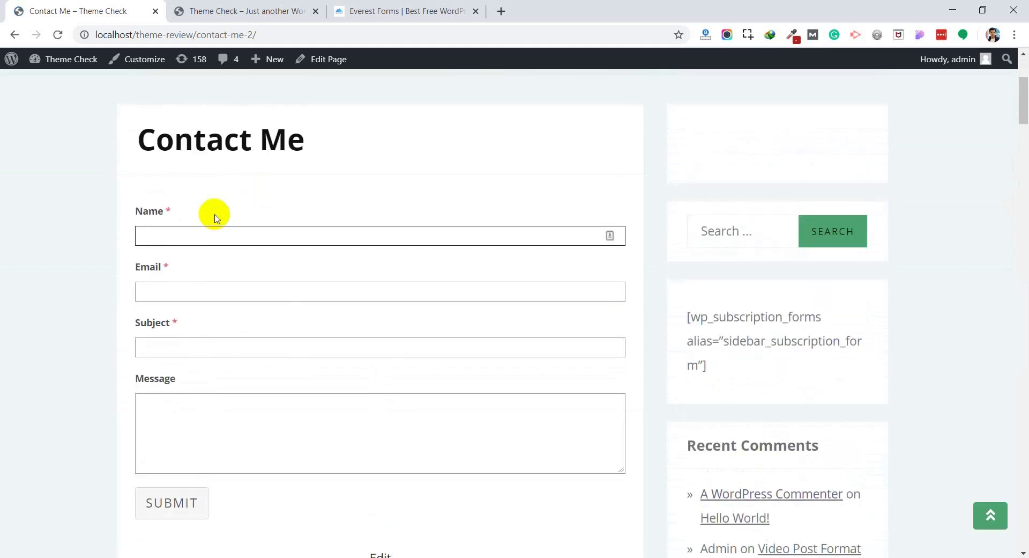
scroll(214, 218, up, 4)
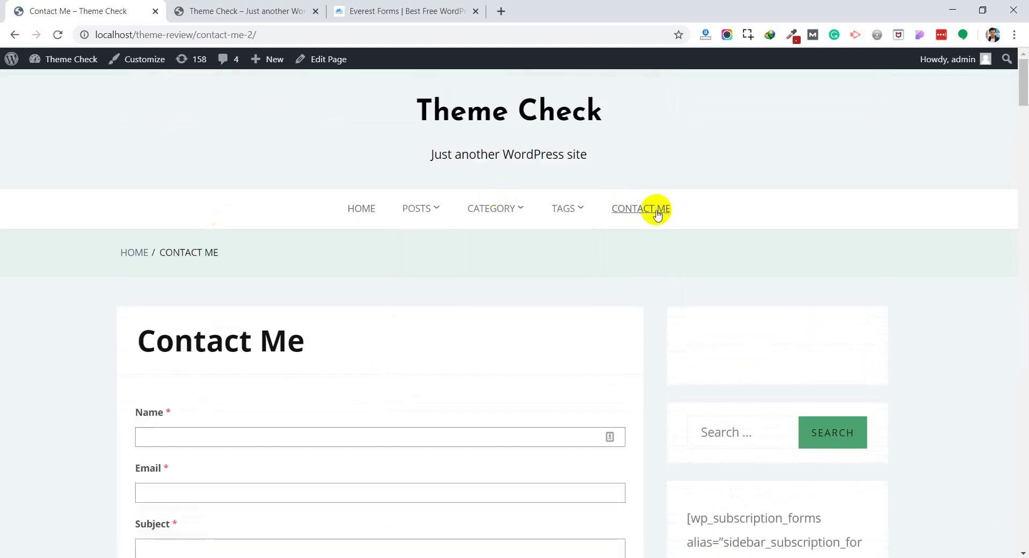
Step: Return to the WordPress dashboard and start adding a new form in Everest Forms
mouse_move(46, 63)
click(54, 82)
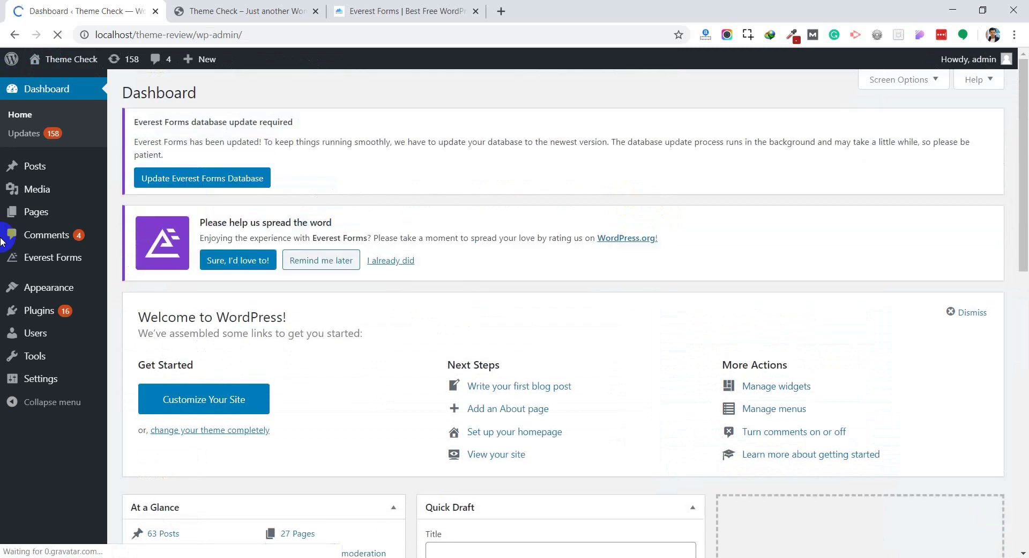
mouse_move(37, 264)
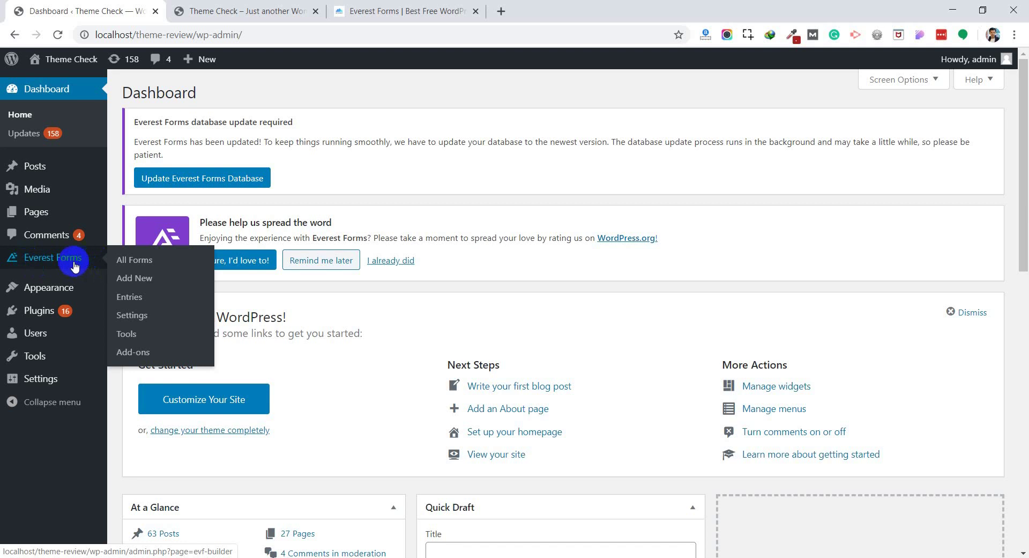
click(138, 283)
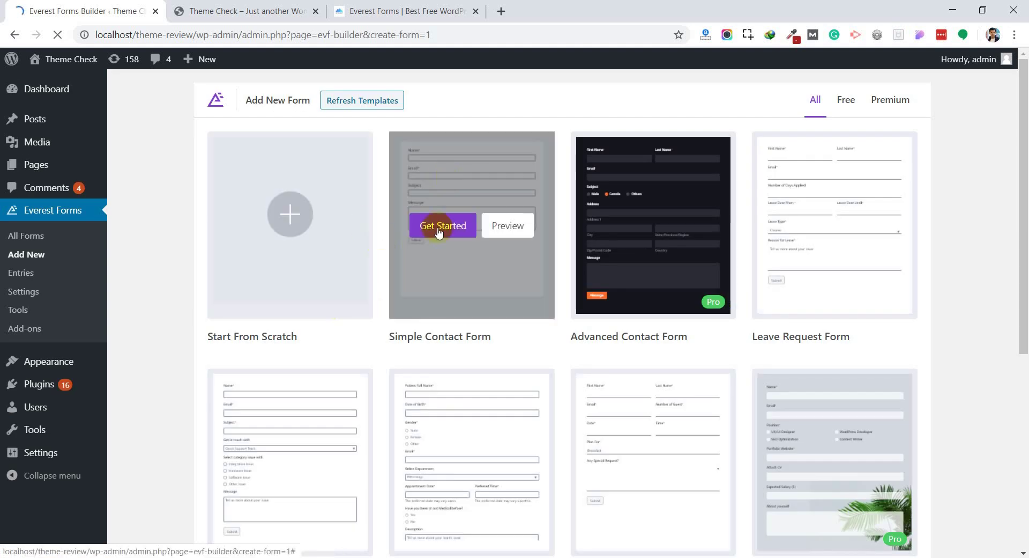
Step: Look through all form templates, compare the Free and Premium ones, and return to the Free templates
scroll(667, 310, down, 6)
scroll(662, 316, up, 6)
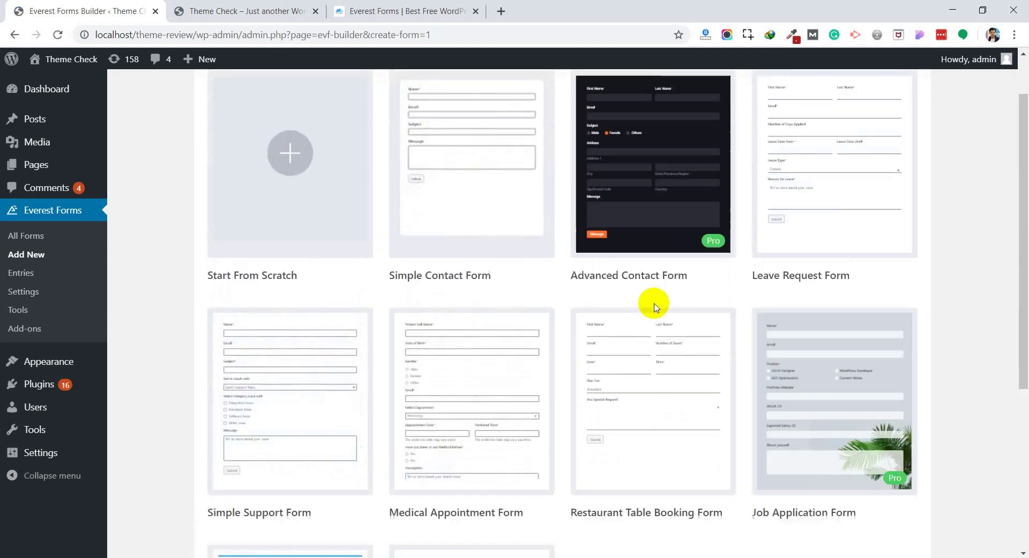
click(855, 104)
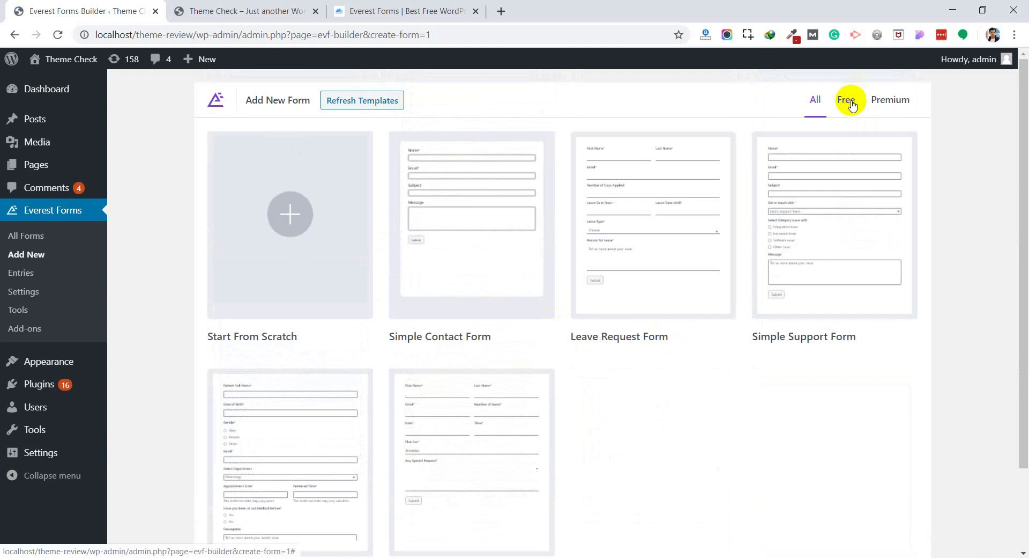
click(888, 102)
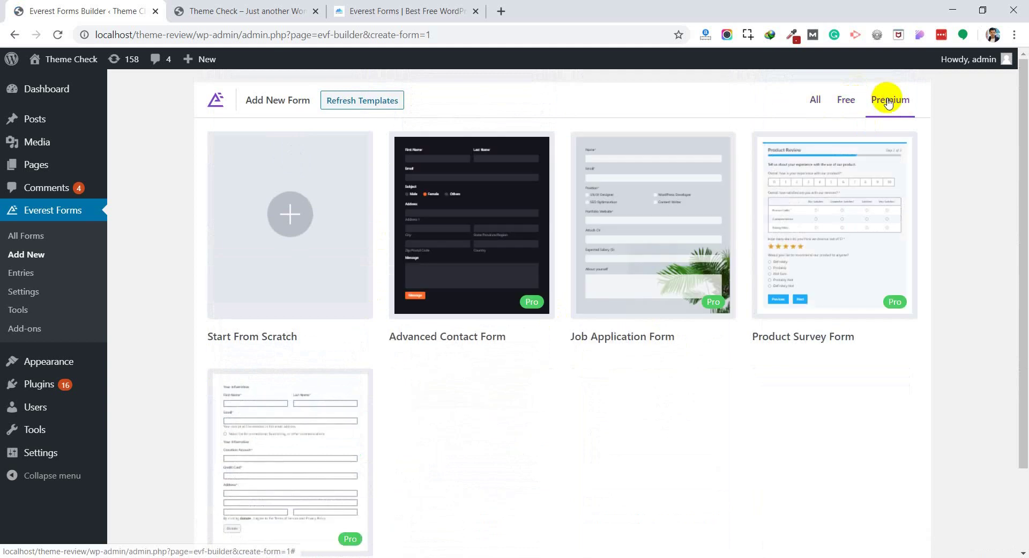
click(844, 107)
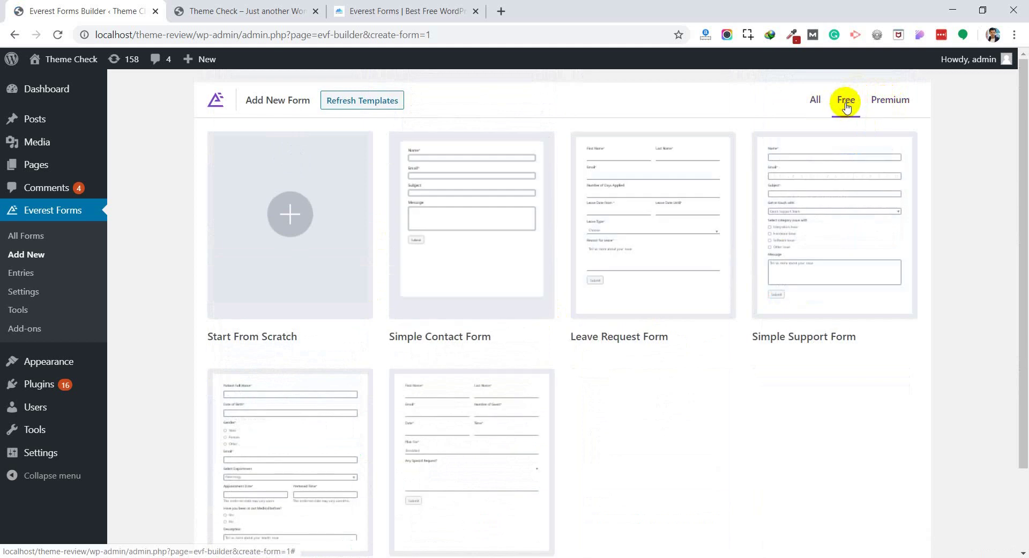
scroll(528, 315, down, 1)
mouse_move(289, 370)
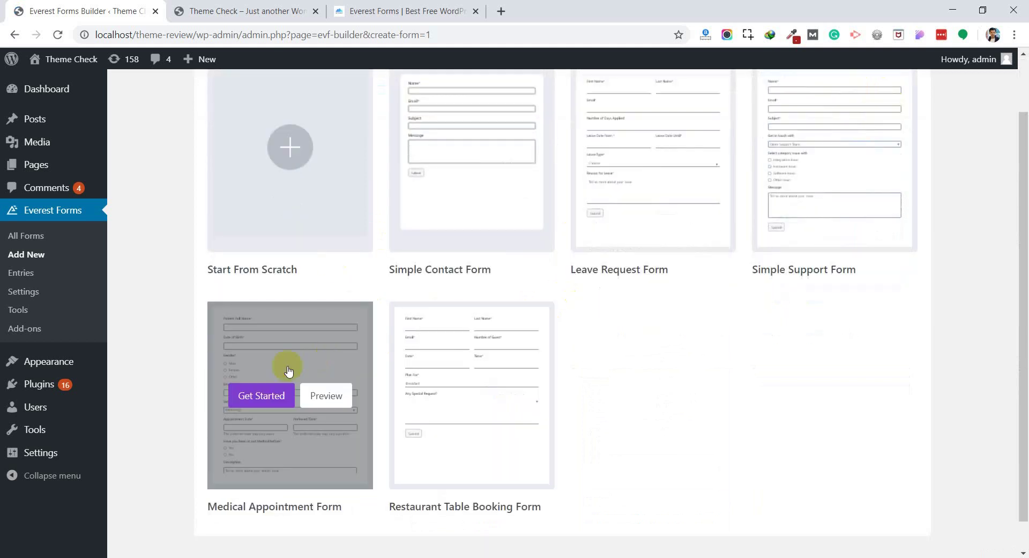
scroll(563, 298, up, 1)
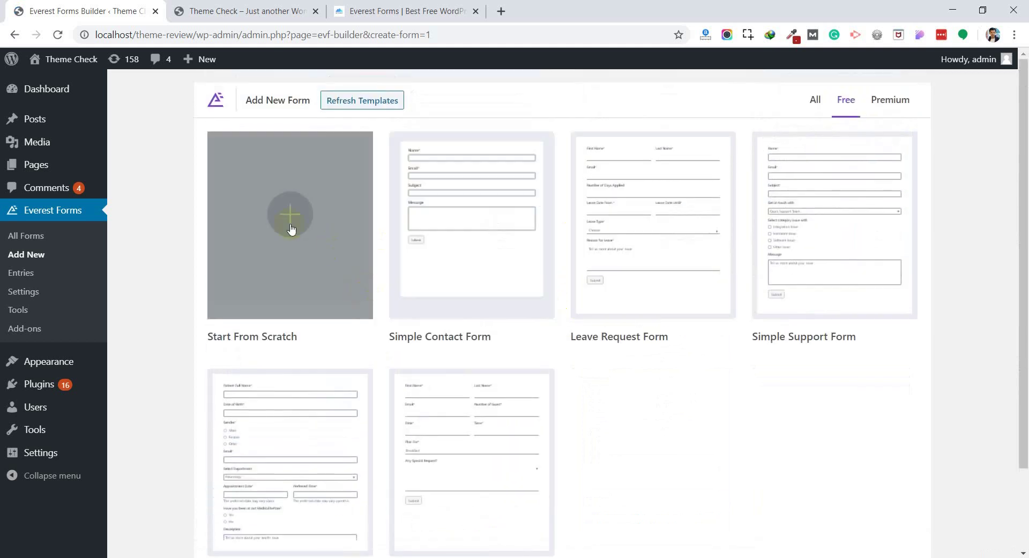
Step: Create a form from the Medical Appointment Form template and name it "Medical Form"
scroll(305, 287, down, 2)
mouse_move(276, 416)
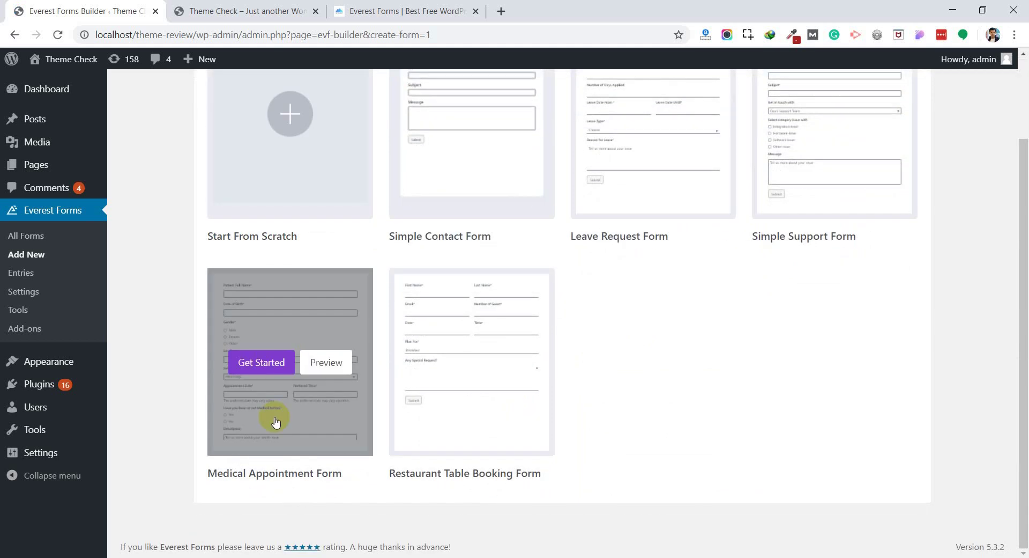
click(266, 370)
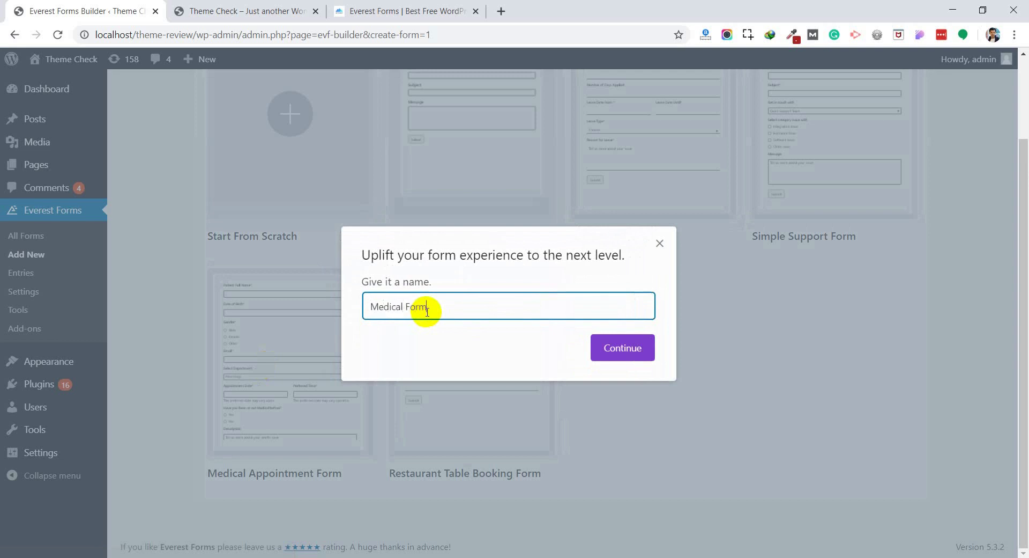
click(612, 349)
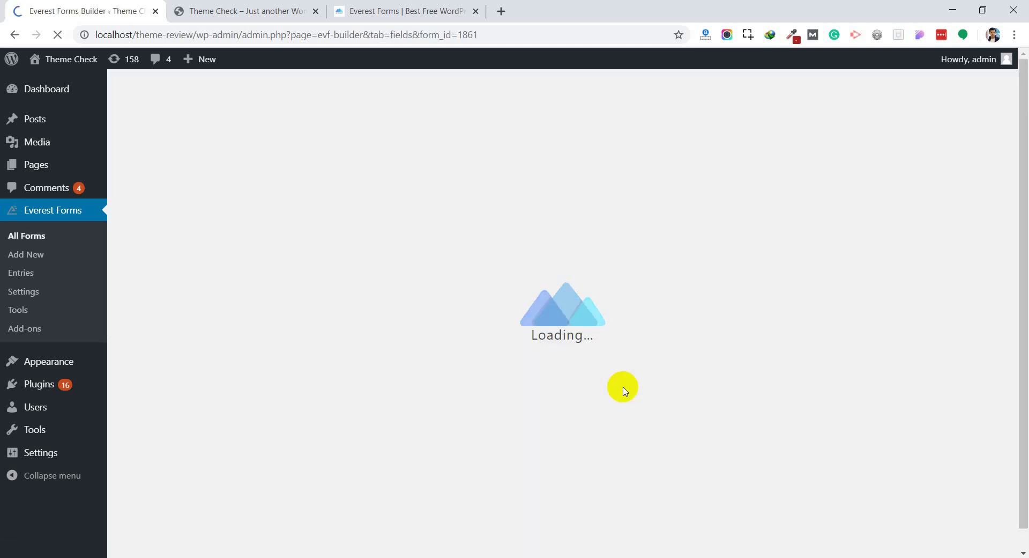
Step: Switch to the Everest Forms product page on the WPEverest site and examine its features, premium addons and reviews
click(391, 11)
scroll(380, 311, down, 2)
scroll(382, 304, down, 15)
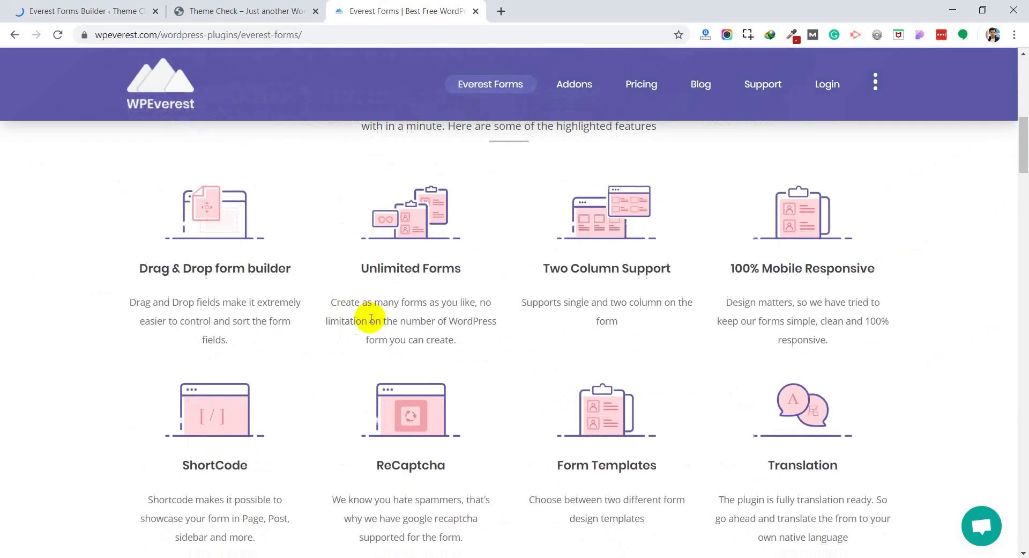
scroll(354, 321, down, 15)
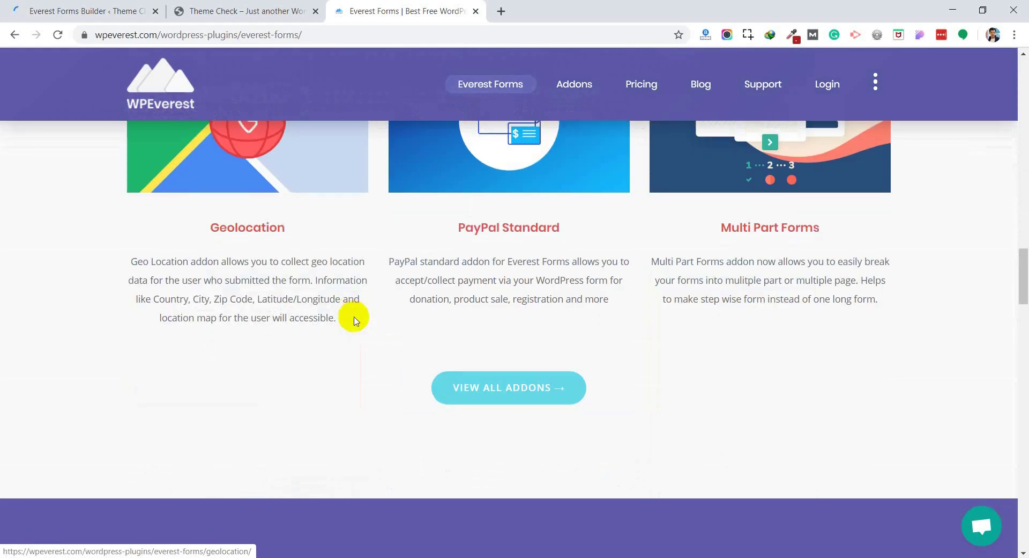
scroll(354, 320, down, 20)
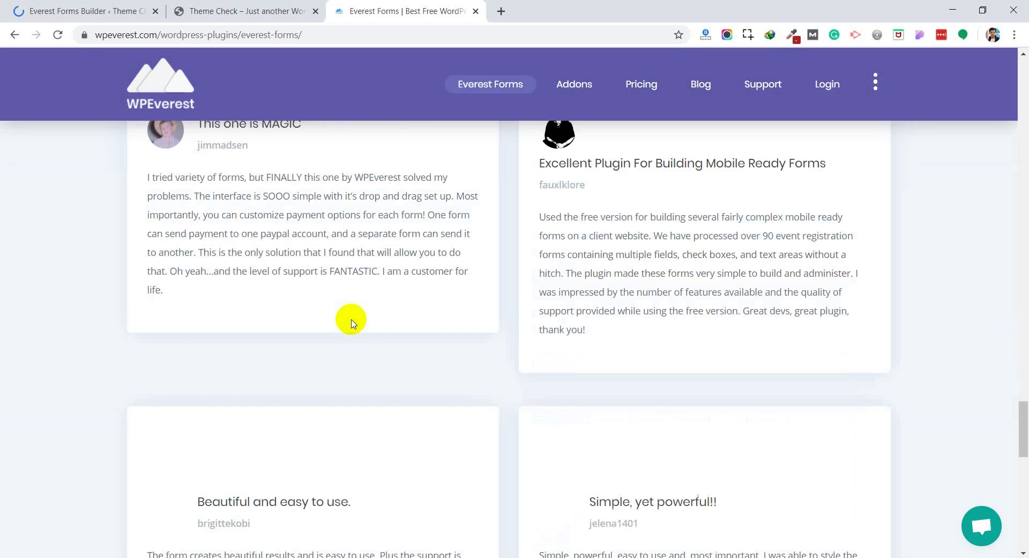
scroll(352, 323, down, 5)
scroll(353, 323, up, 20)
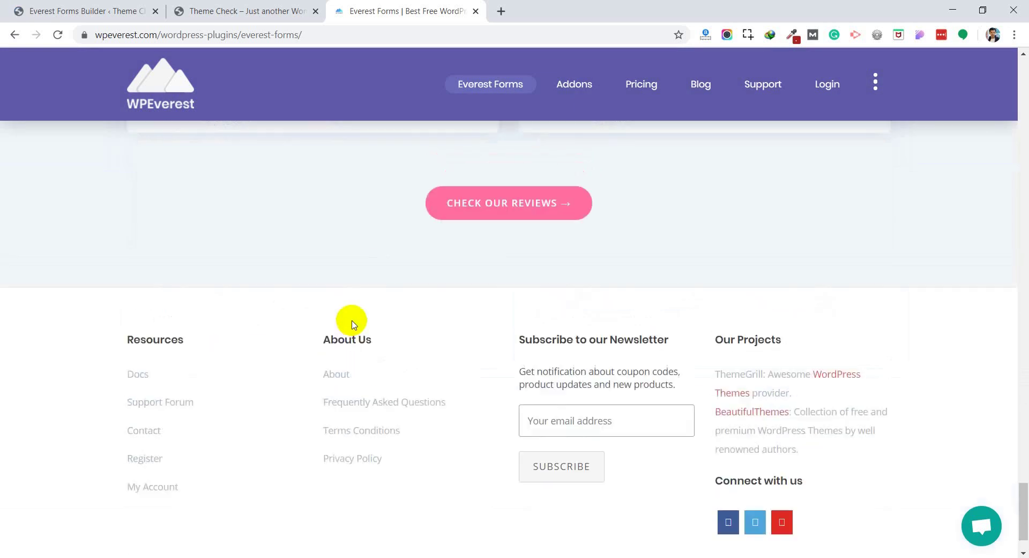
scroll(351, 320, up, 6)
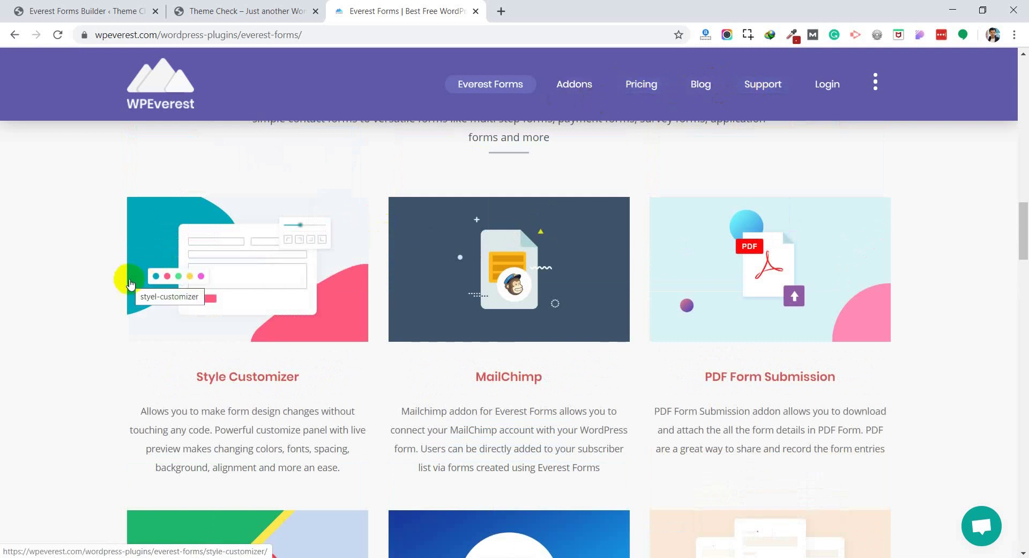
scroll(90, 299, up, 6)
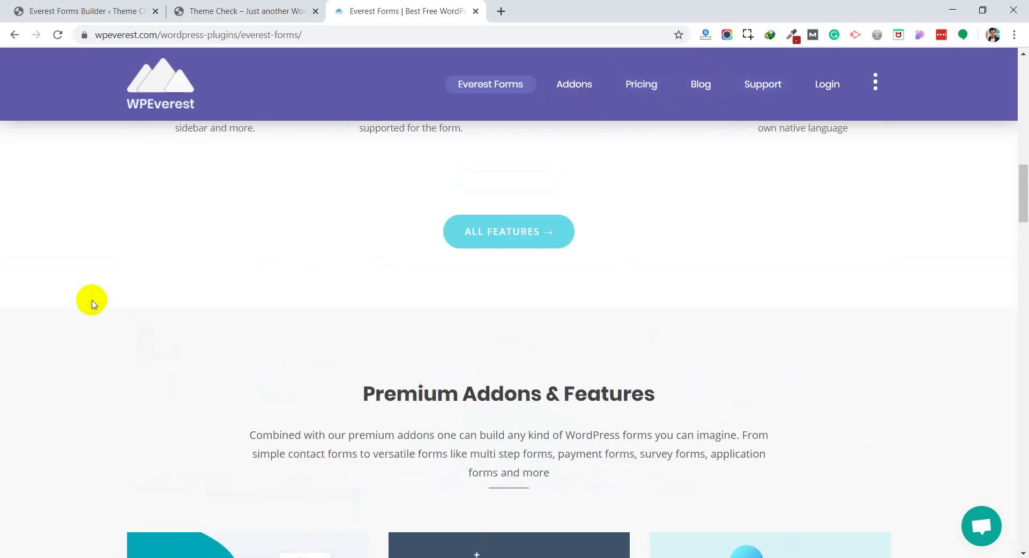
Step: Return to the Medical Form in the form builder and examine its layout and the available general and advanced field types
click(56, 4)
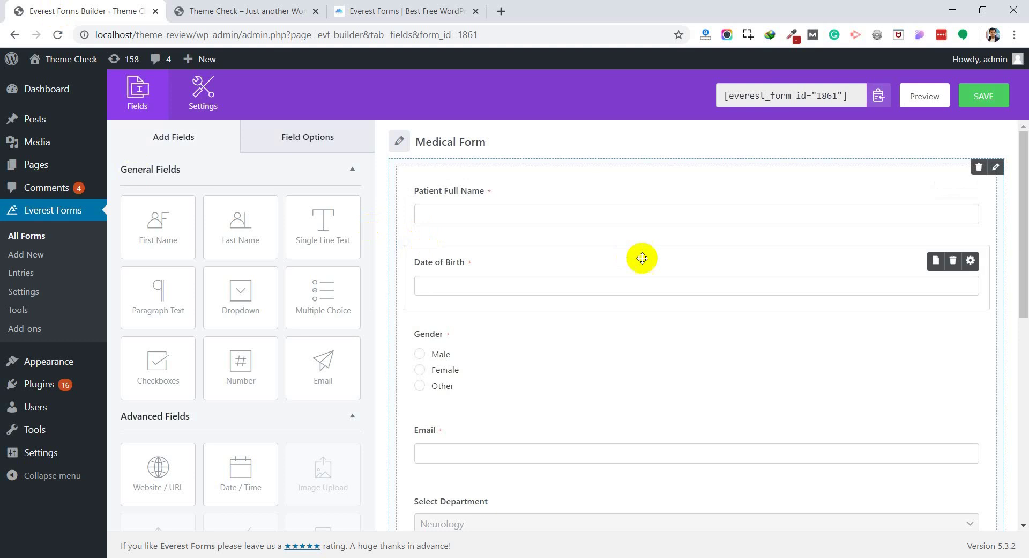
scroll(642, 258, down, 8)
scroll(641, 260, up, 5)
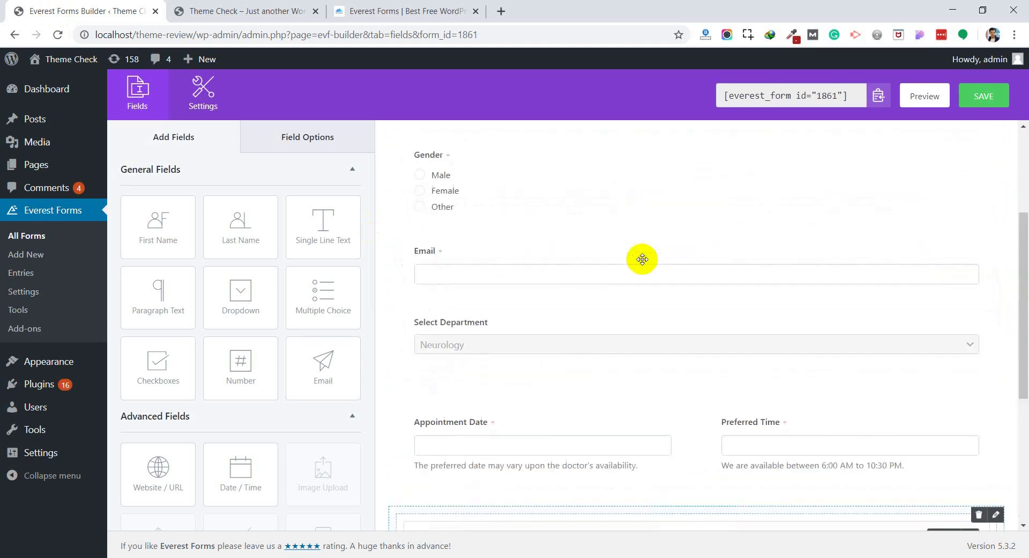
scroll(631, 259, up, 3)
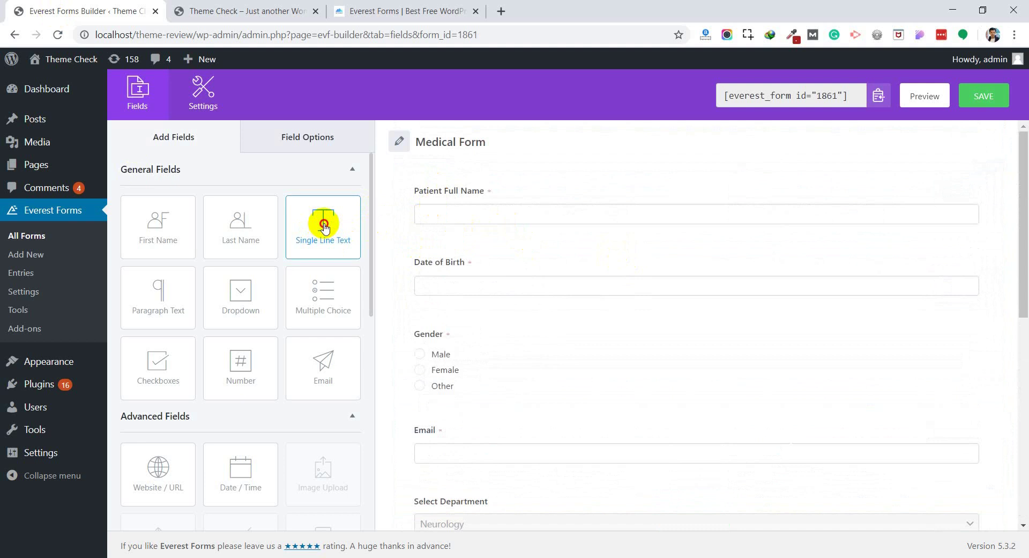
drag(321, 222, 252, 276)
scroll(260, 275, down, 9)
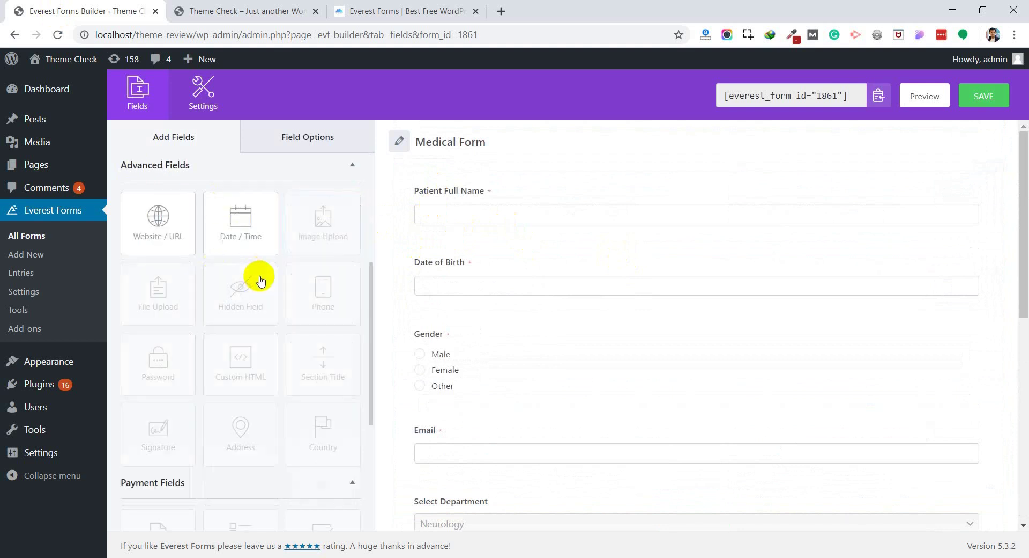
scroll(260, 276, up, 9)
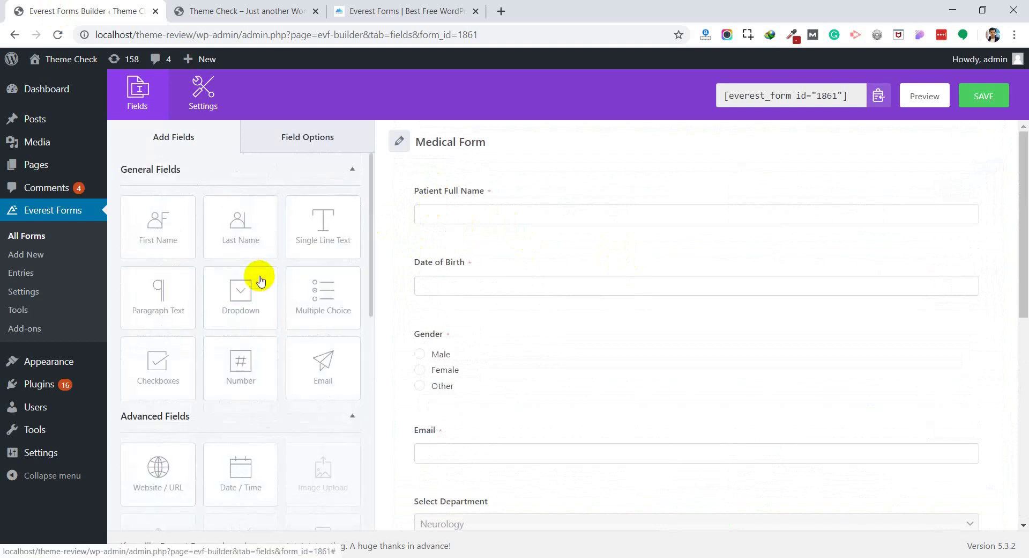
scroll(237, 395, down, 3)
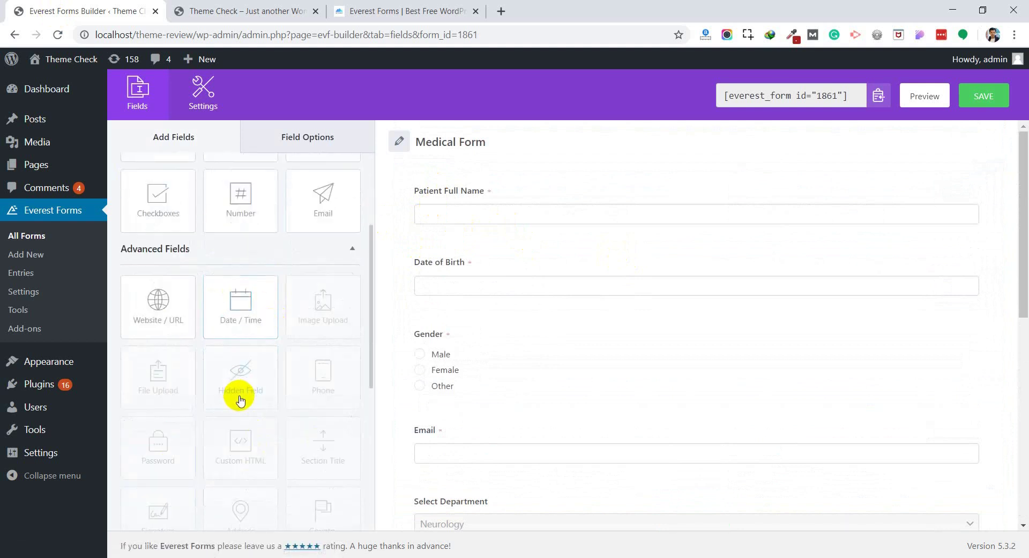
scroll(241, 395, up, 3)
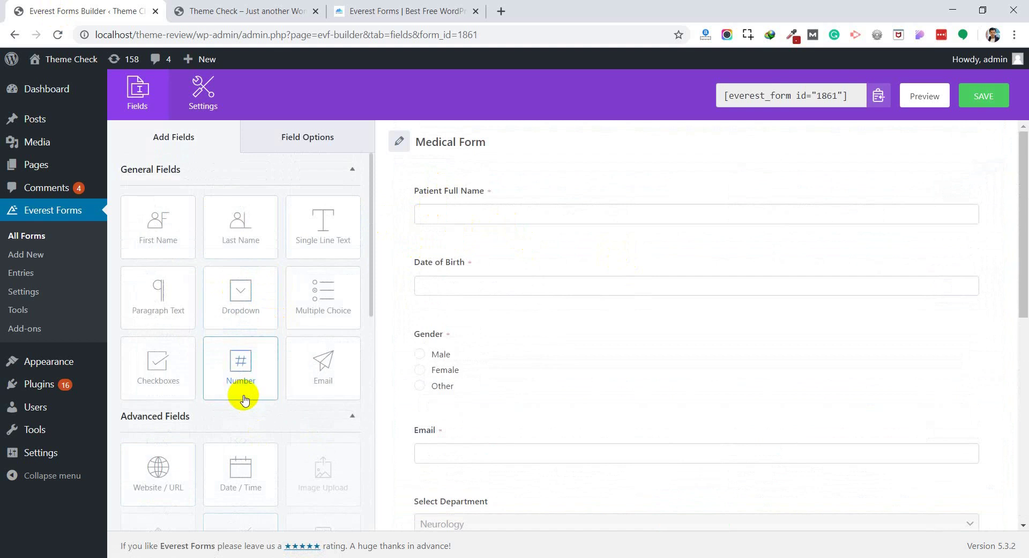
Step: Examine the field options of the Patient Full Name field, then return to the list of available fields
click(307, 138)
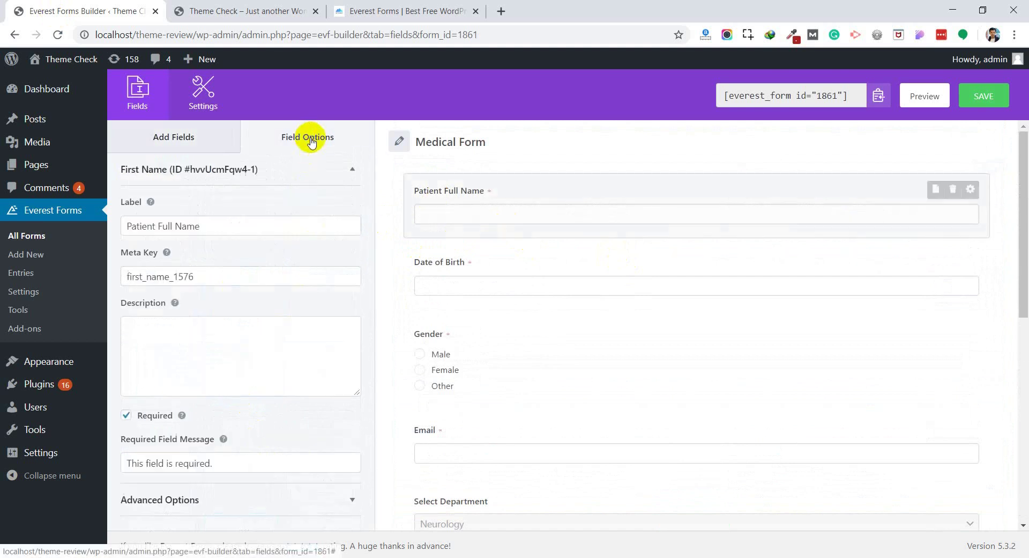
click(173, 138)
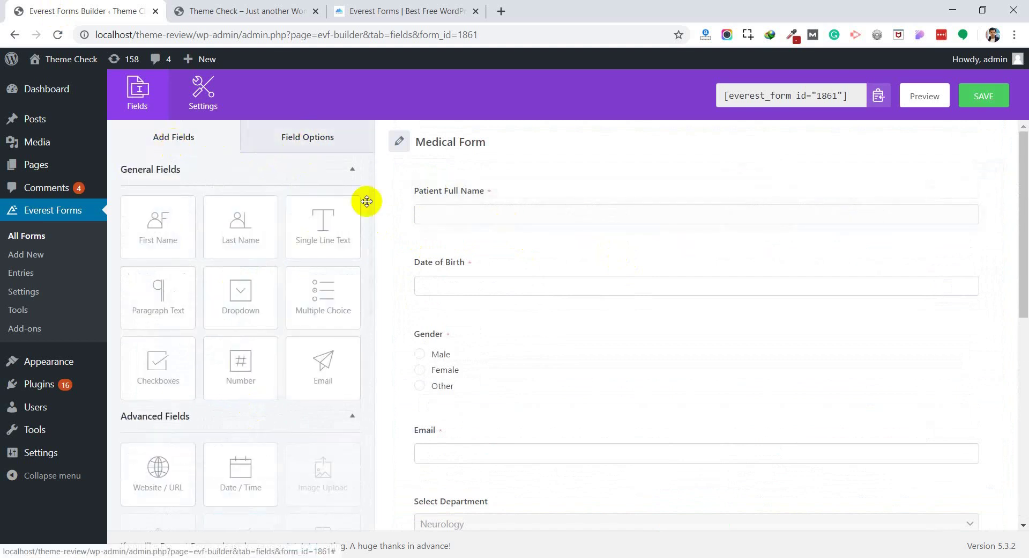
click(508, 224)
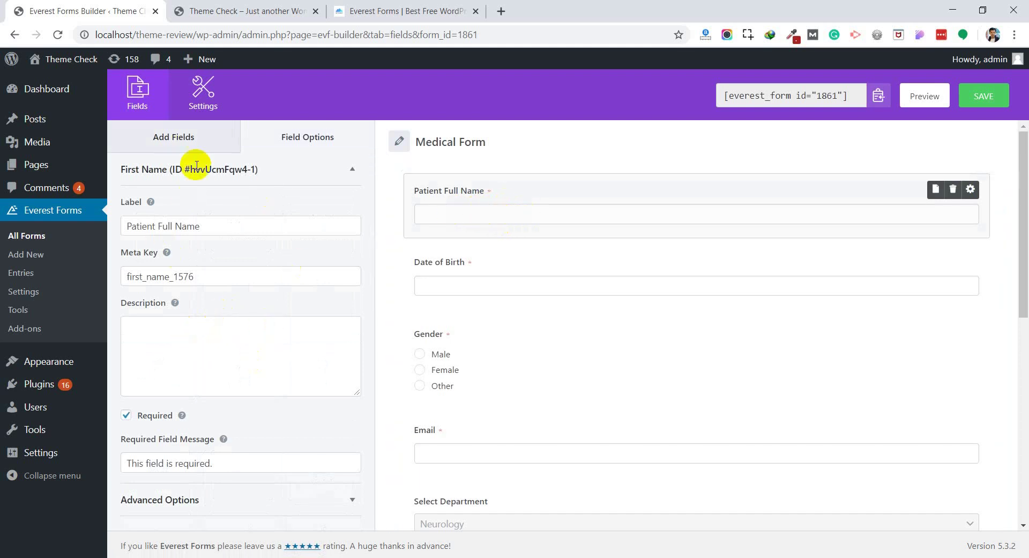
click(188, 143)
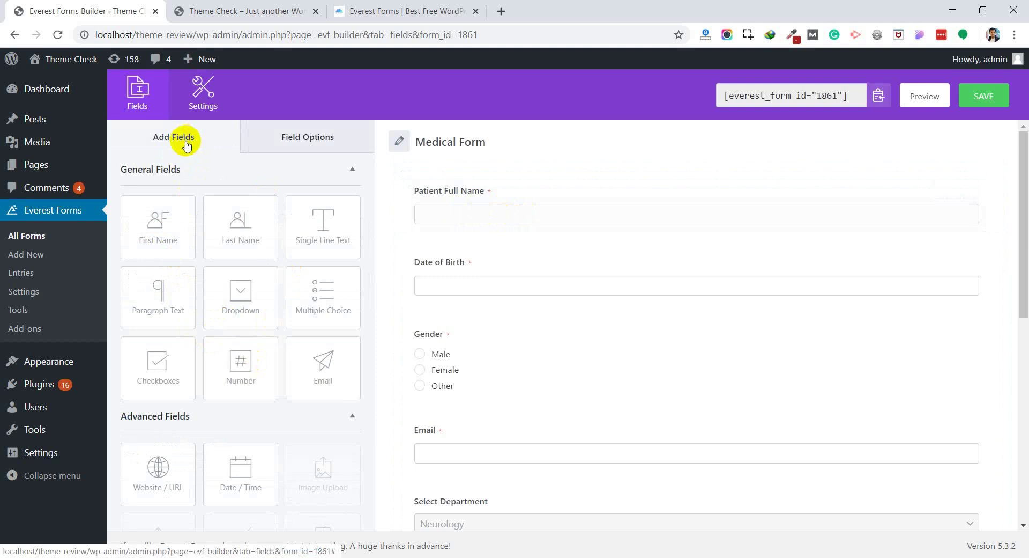
Step: Add a Multiple Choice field between Date of Birth and Gender in the Medical Form and show its field options
click(328, 359)
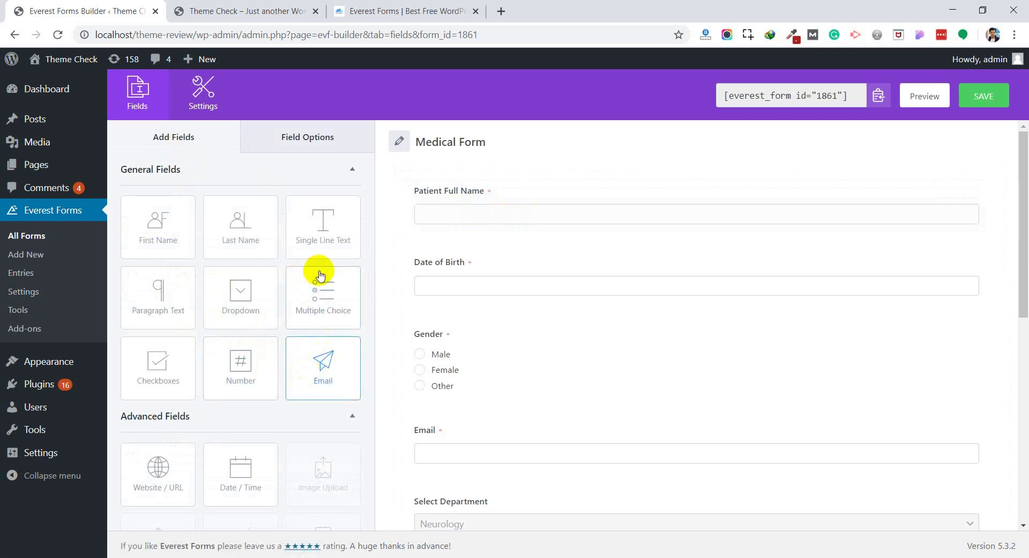
drag(320, 275, 450, 337)
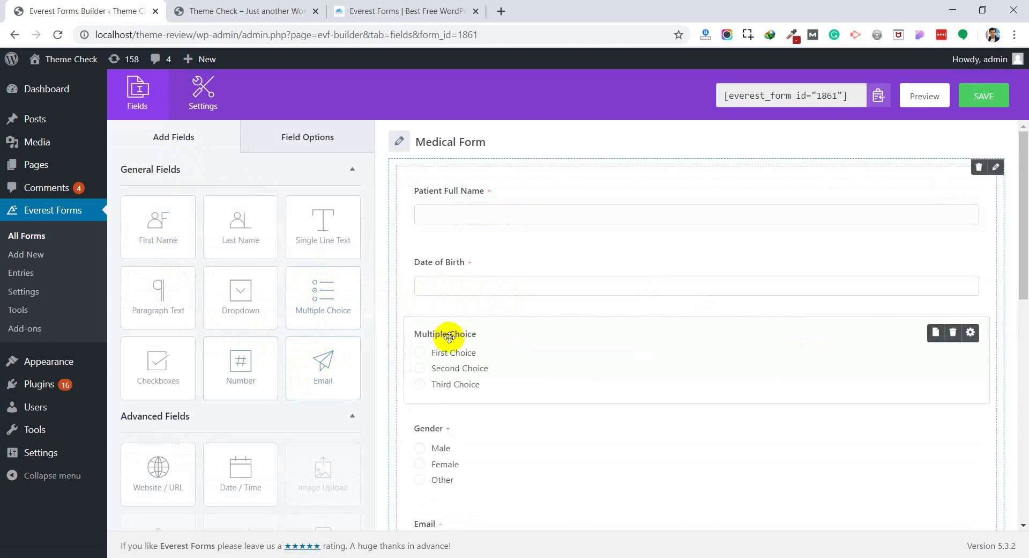
click(547, 351)
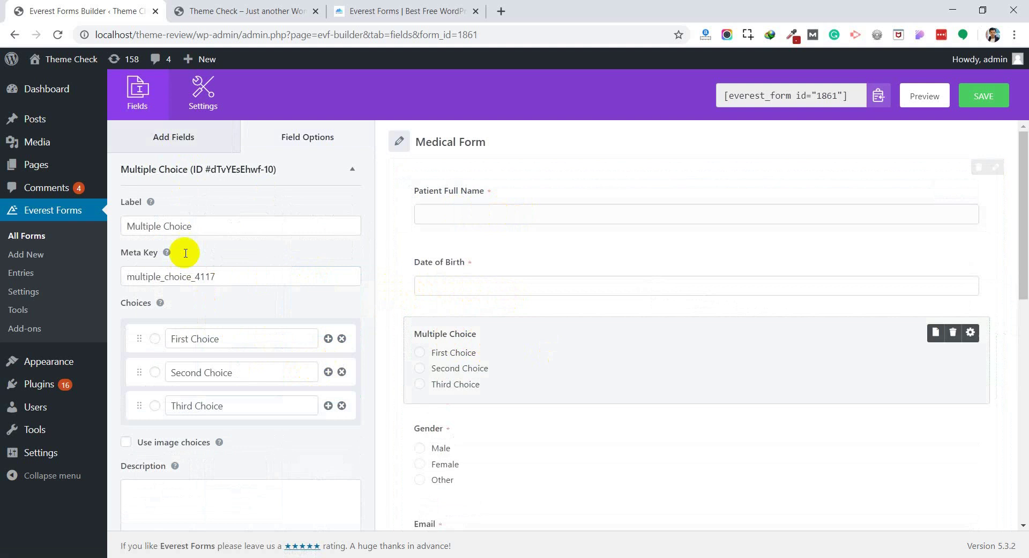
Step: Look over the Multiple Choice field's choices and save the Medical Form
click(229, 339)
key(Tab)
key(Tab)
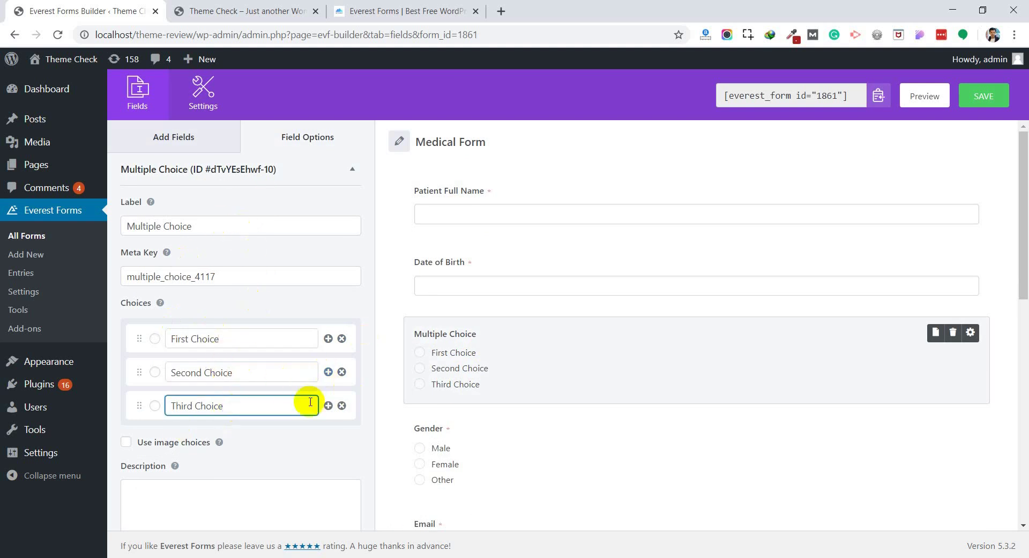
mouse_move(138, 372)
mouse_down()
mouse_move(140, 328)
mouse_move(153, 379)
mouse_up()
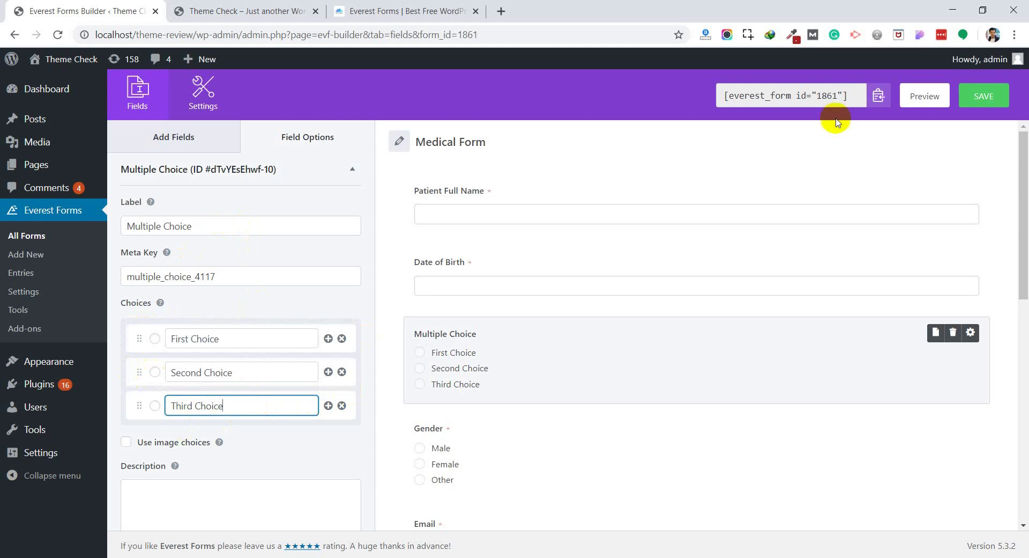
click(1003, 94)
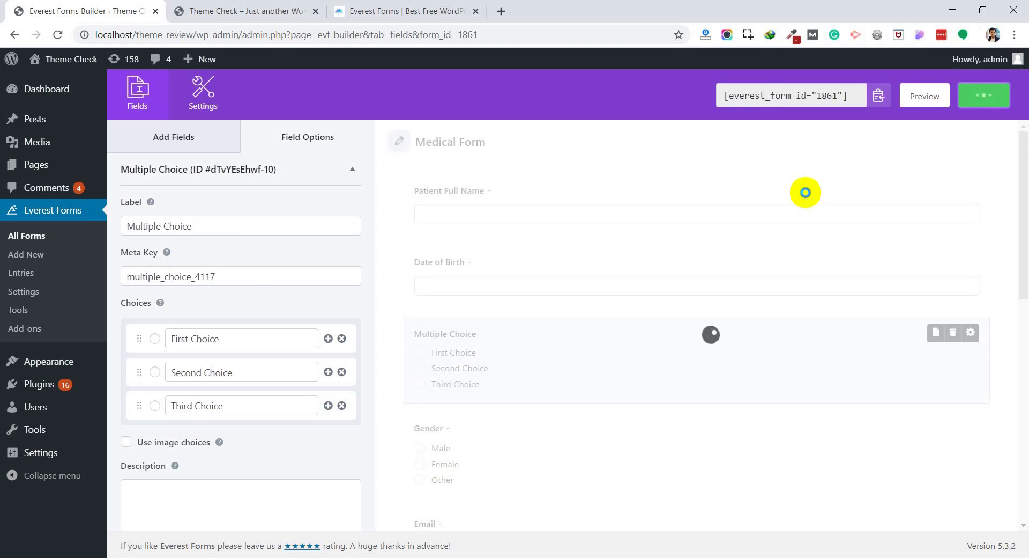
Step: Show the list of all Everest Forms forms and disable the Contact Form
click(31, 239)
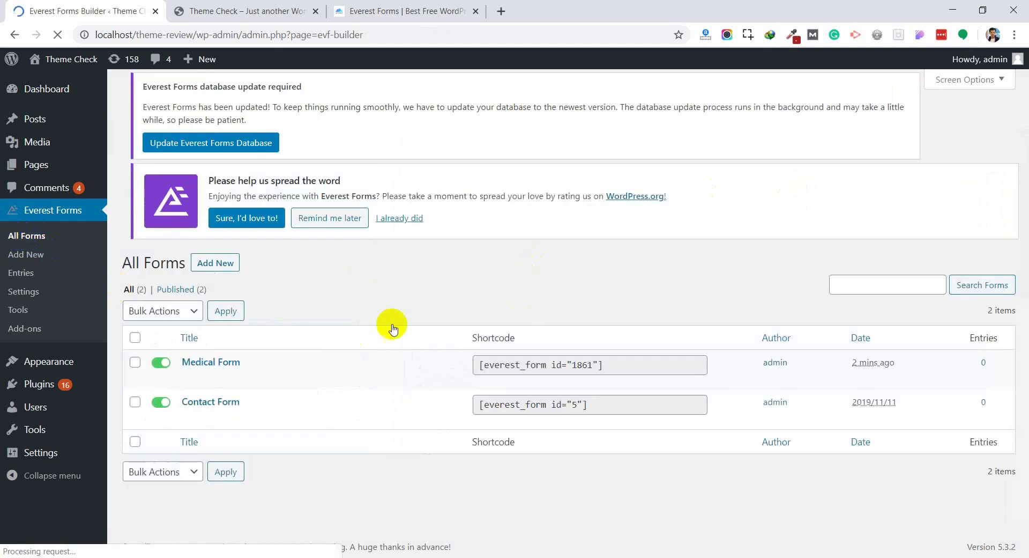
mouse_move(204, 390)
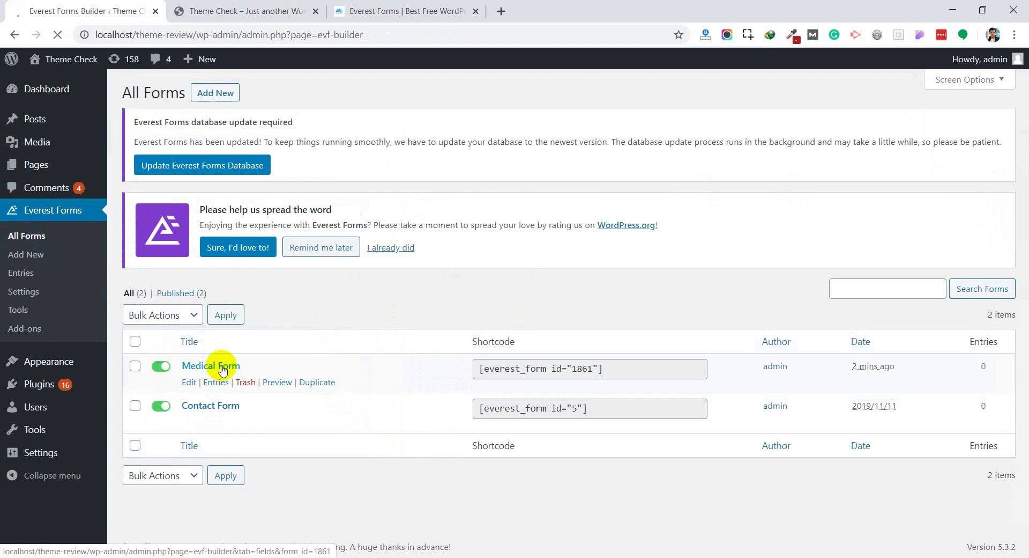
drag(183, 369, 167, 408)
click(158, 408)
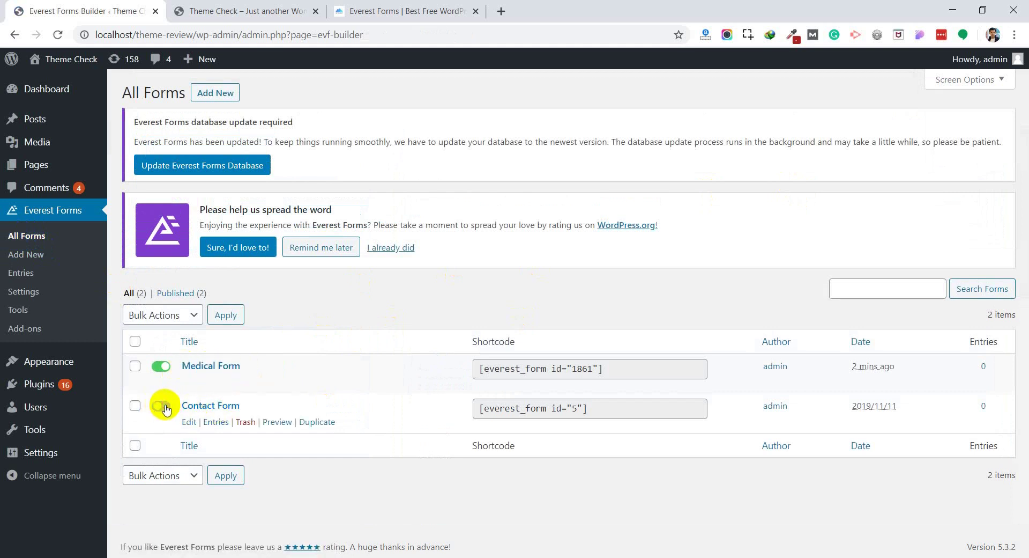
Step: Switch to the form preview tab, go to the site's list of pages and open the recently published Contact Me page for editing
click(242, 8)
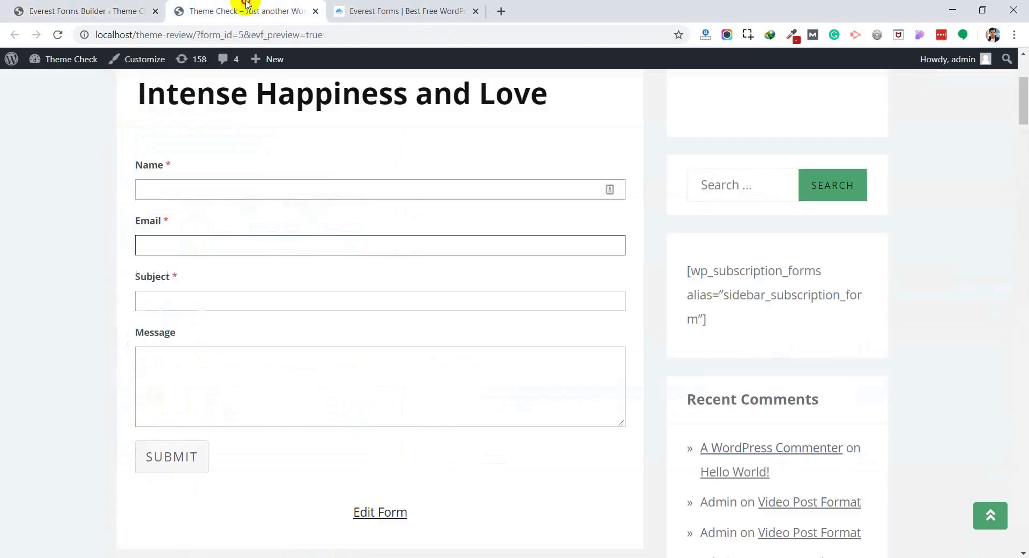
scroll(229, 108, up, 4)
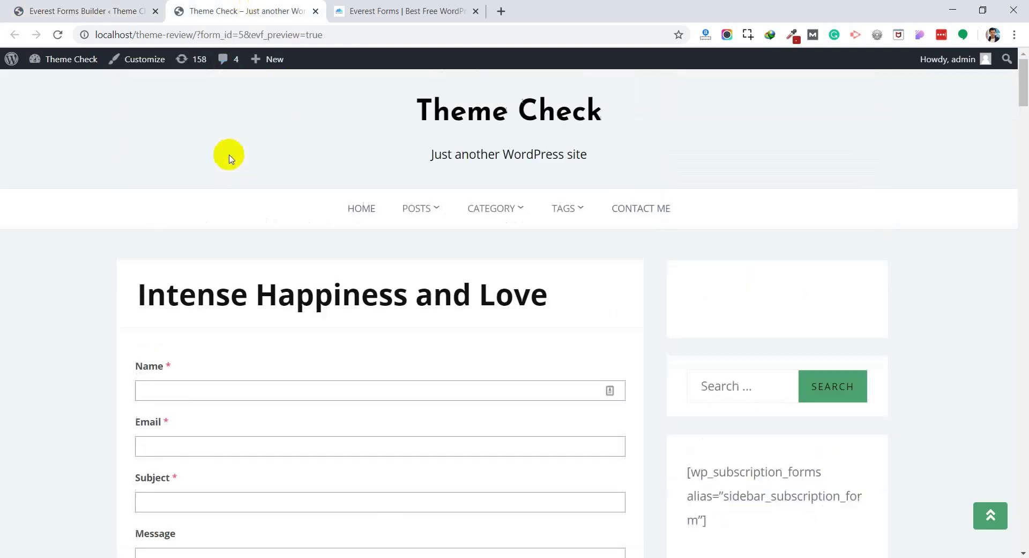
click(58, 35)
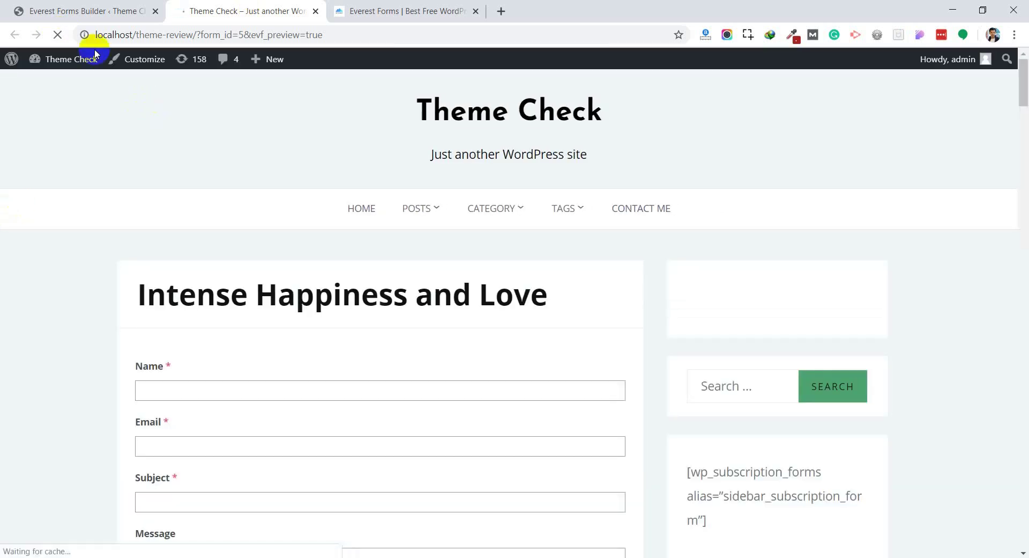
click(53, 63)
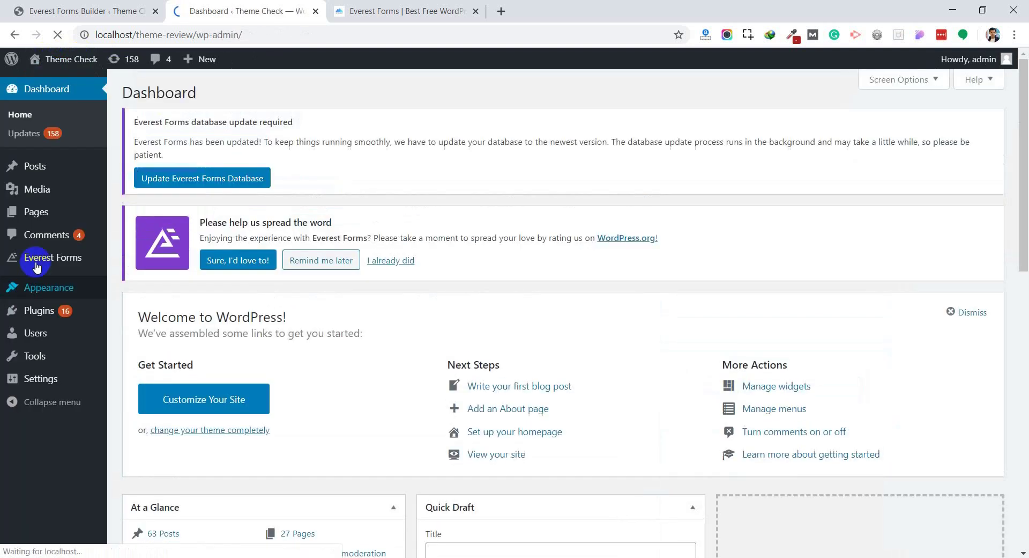
click(38, 171)
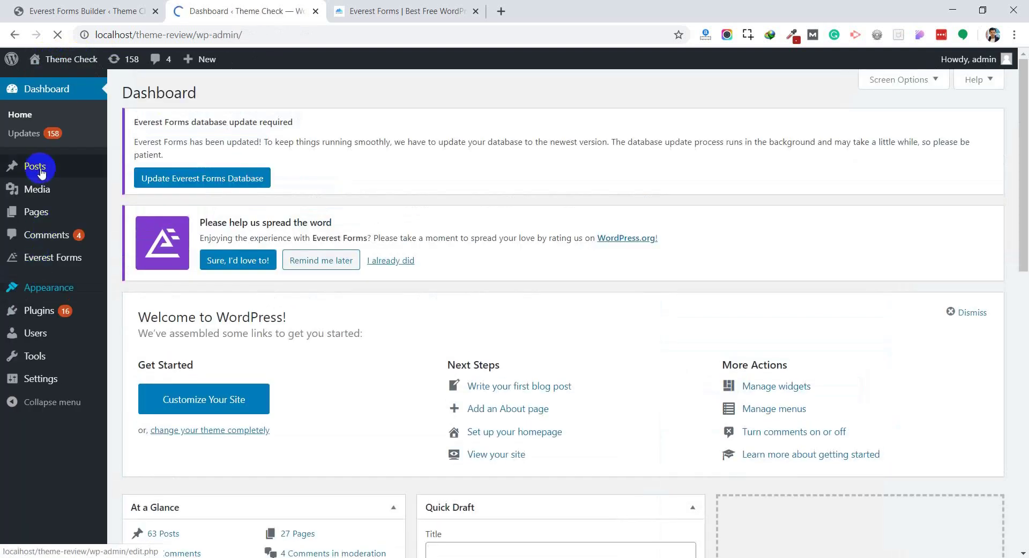
click(108, 214)
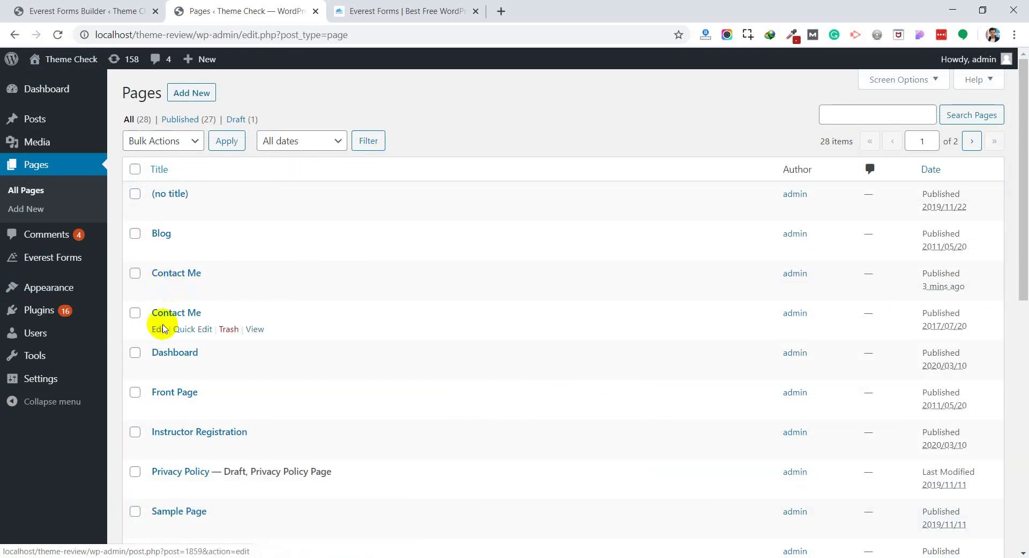
click(160, 291)
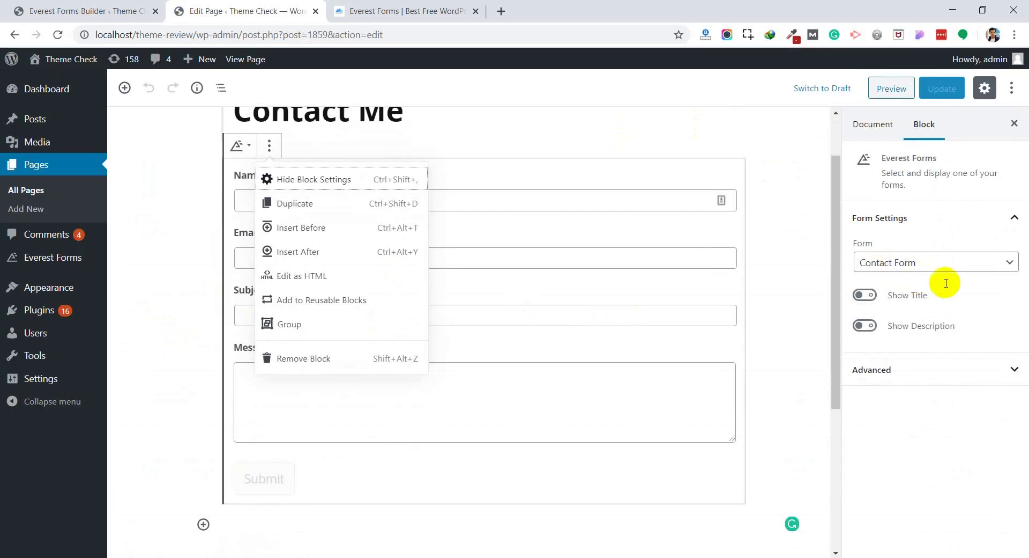
Step: Set the Everest Forms block on the Contact Me page to Medical Form and update the page
click(914, 273)
scroll(620, 335, up, 1)
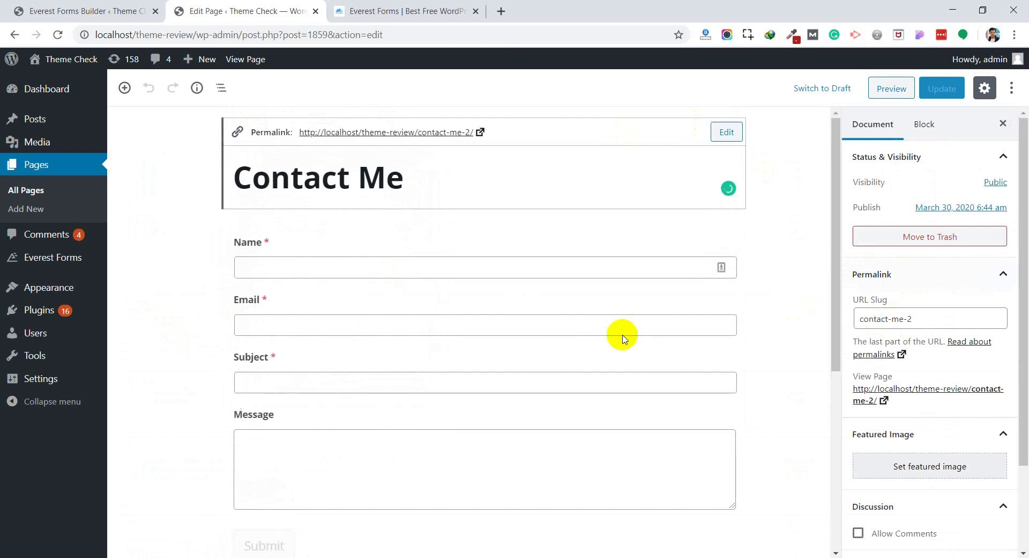
click(304, 284)
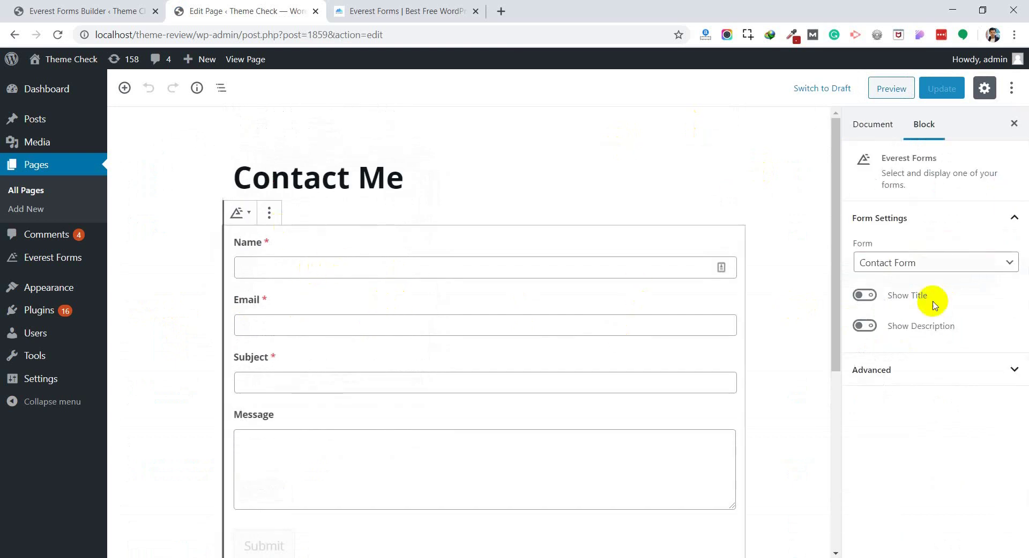
click(912, 264)
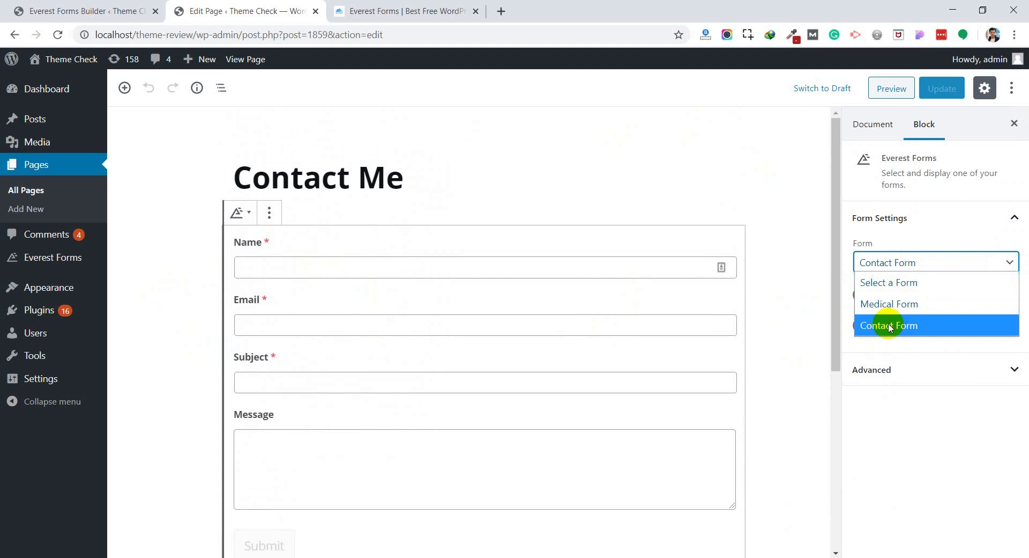
click(910, 304)
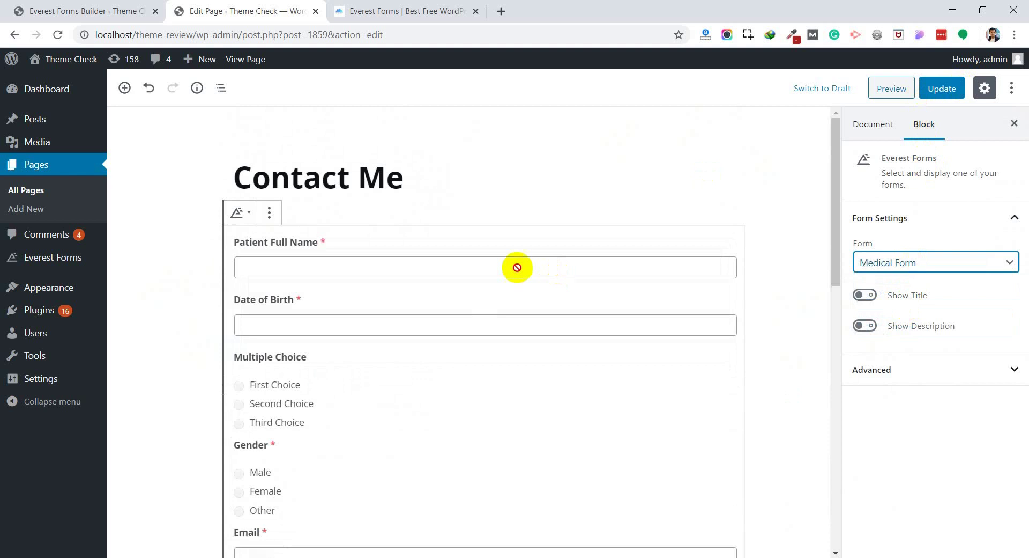
scroll(524, 273, down, 10)
scroll(526, 277, up, 6)
click(937, 88)
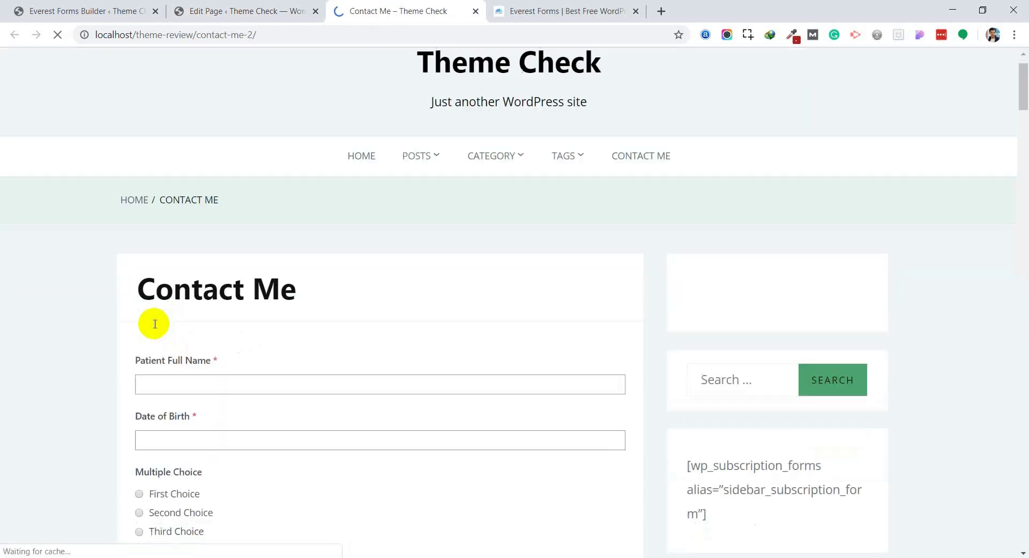
Step: Examine the medical form on the live Contact Me page and return to the page editor
scroll(77, 330, down, 10)
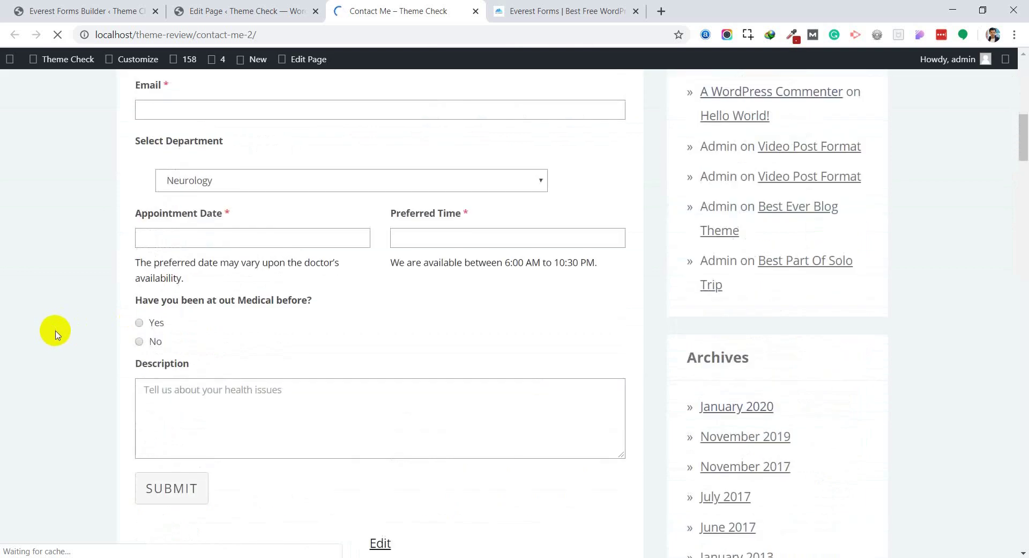
scroll(63, 334, down, 6)
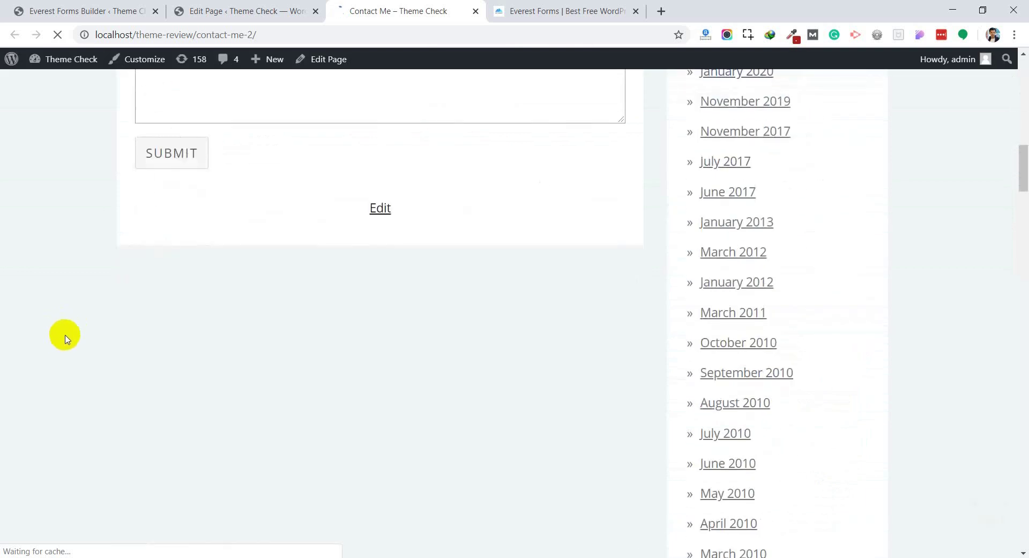
scroll(64, 337, up, 12)
click(284, 10)
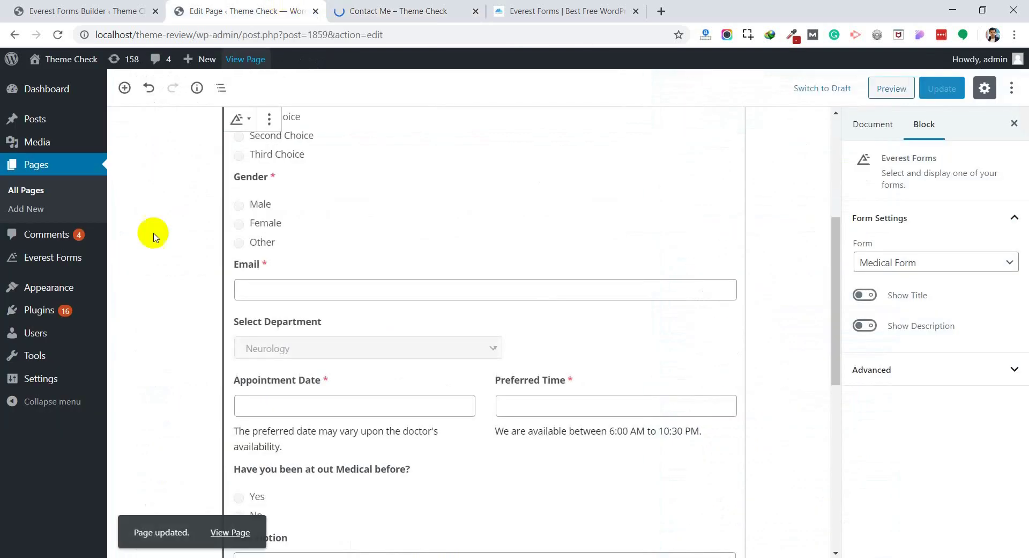
Step: Open the demo from the Everest Forms product page, and open the Medical Form for editing from the site's forms list
click(496, 5)
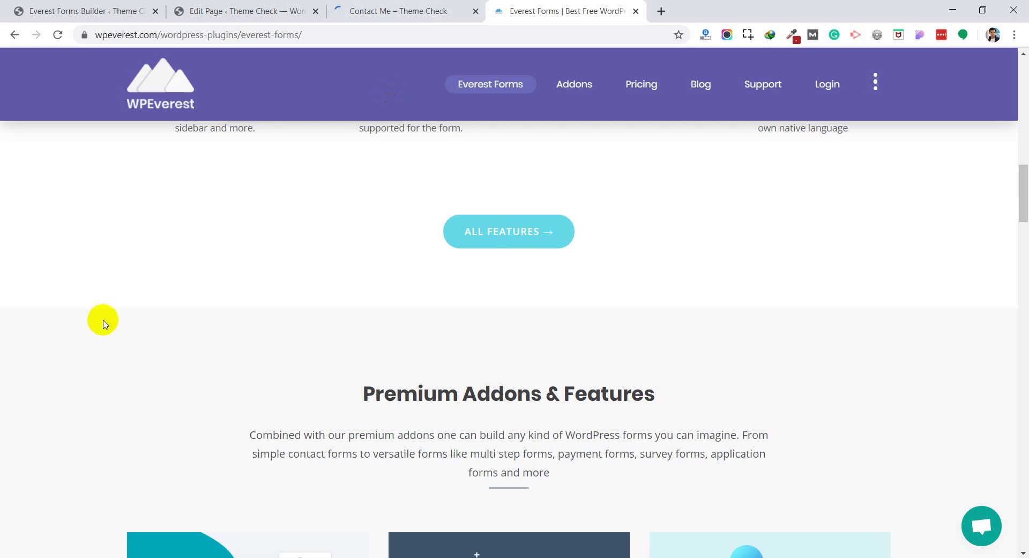
scroll(102, 319, up, 15)
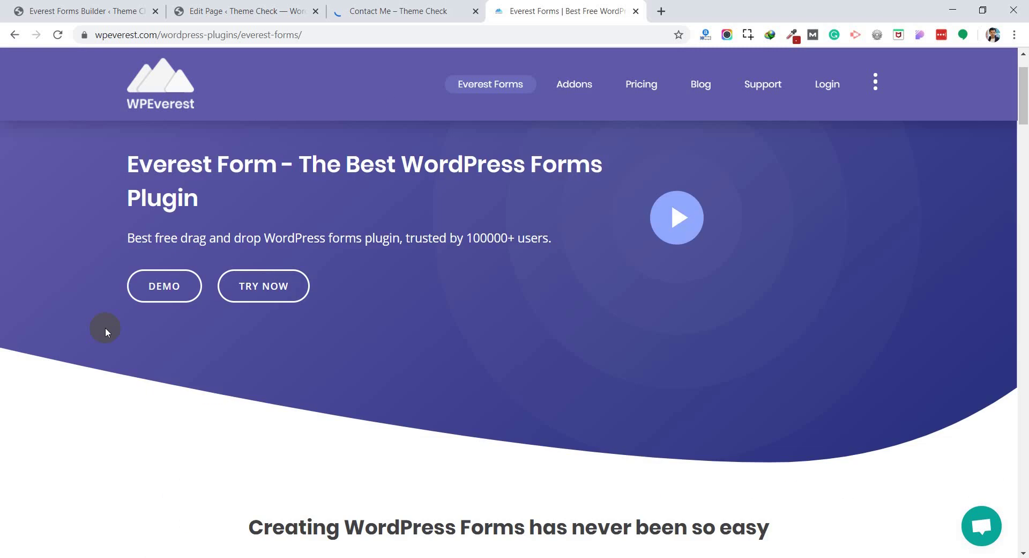
scroll(105, 327, down, 4)
scroll(105, 327, up, 5)
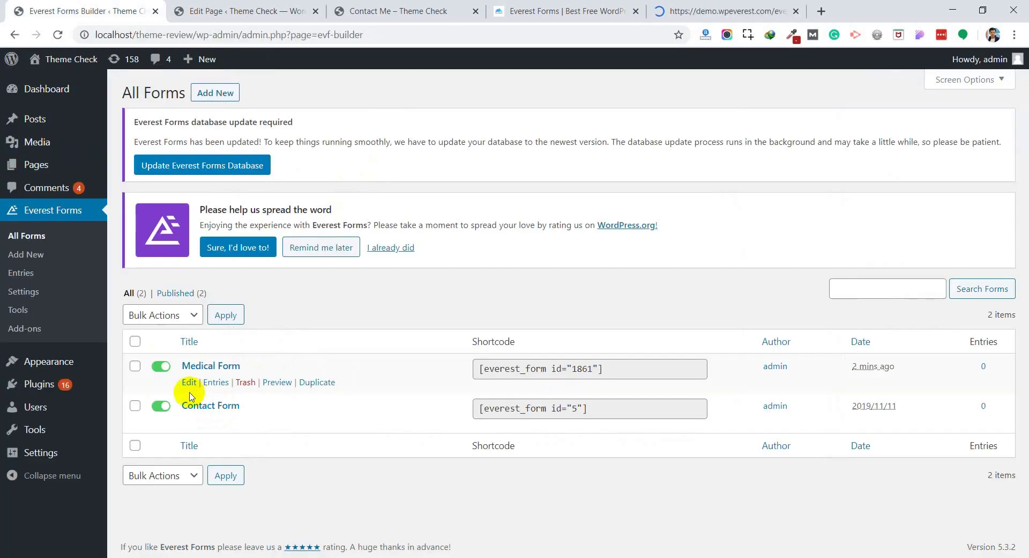
click(189, 382)
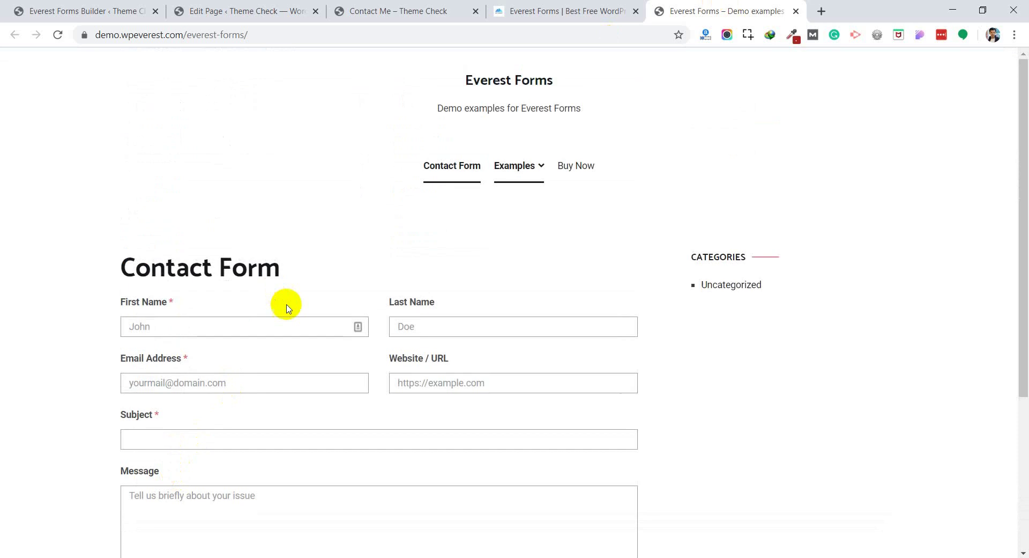
Step: Examine the Quiz Form example on the Everest Forms demo site and return to the plugin's product page
mouse_move(510, 164)
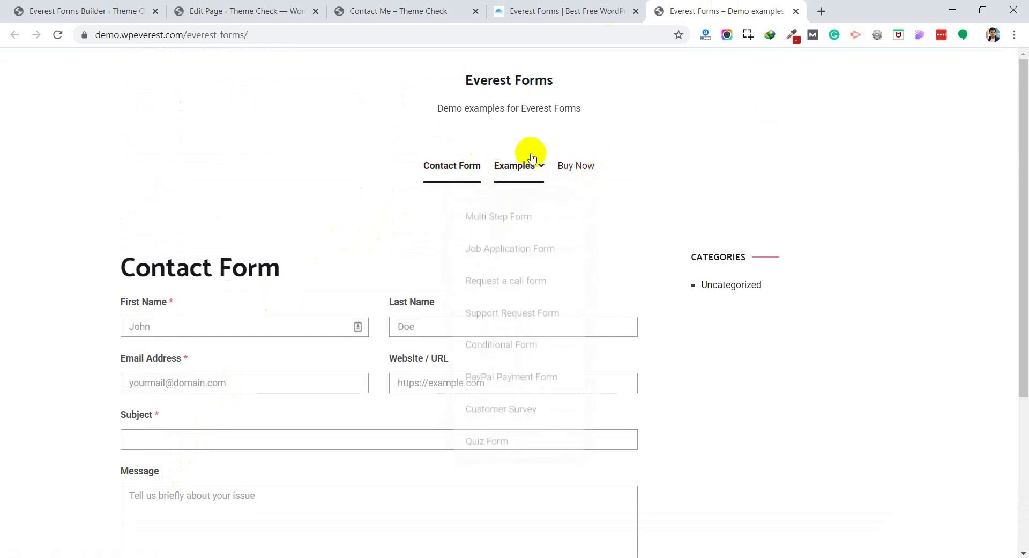
click(488, 422)
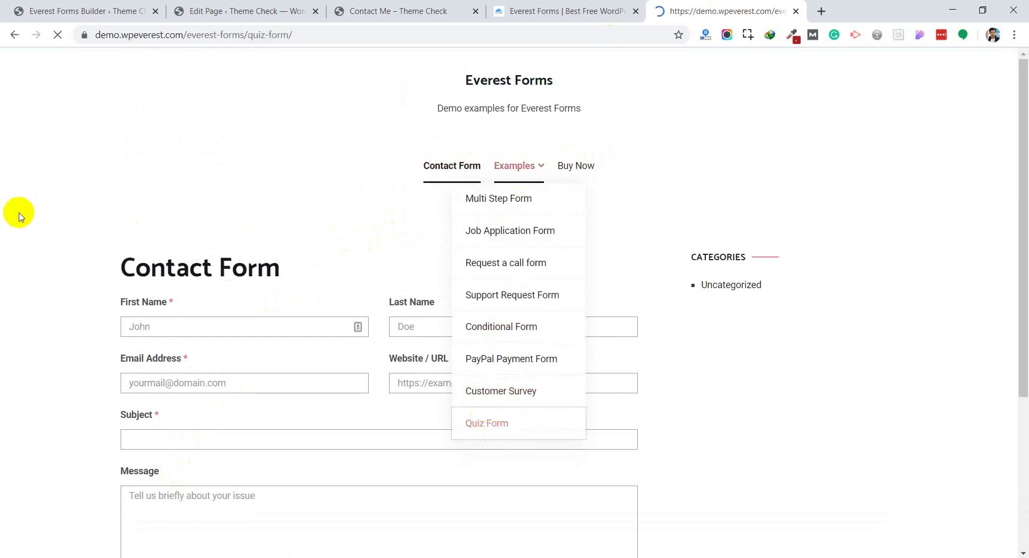
scroll(300, 185, down, 7)
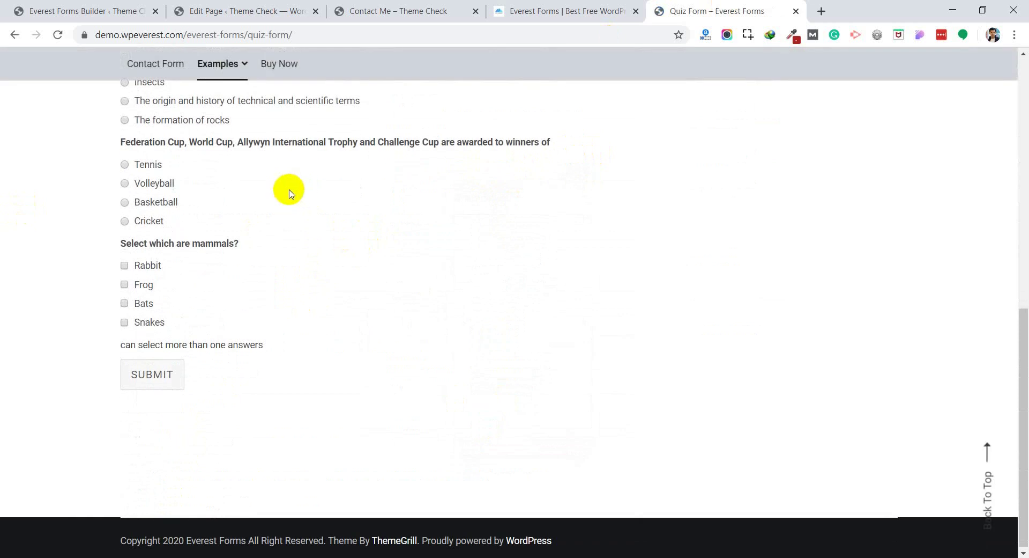
scroll(298, 192, up, 3)
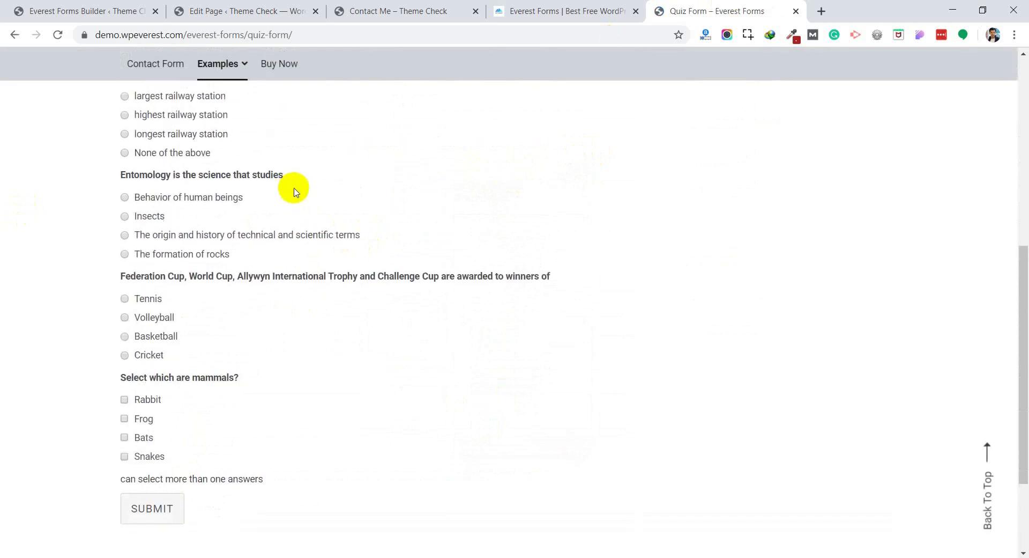
click(603, 5)
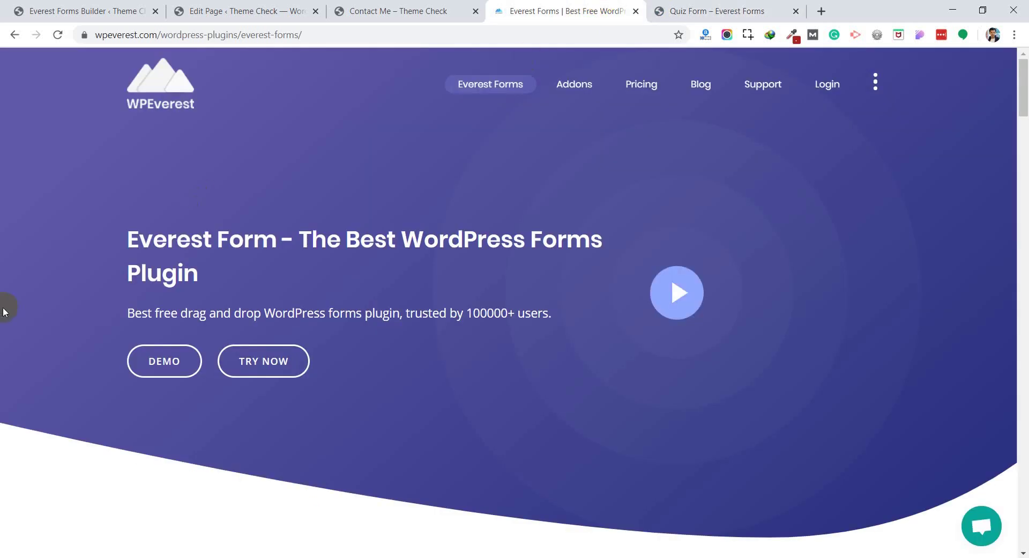